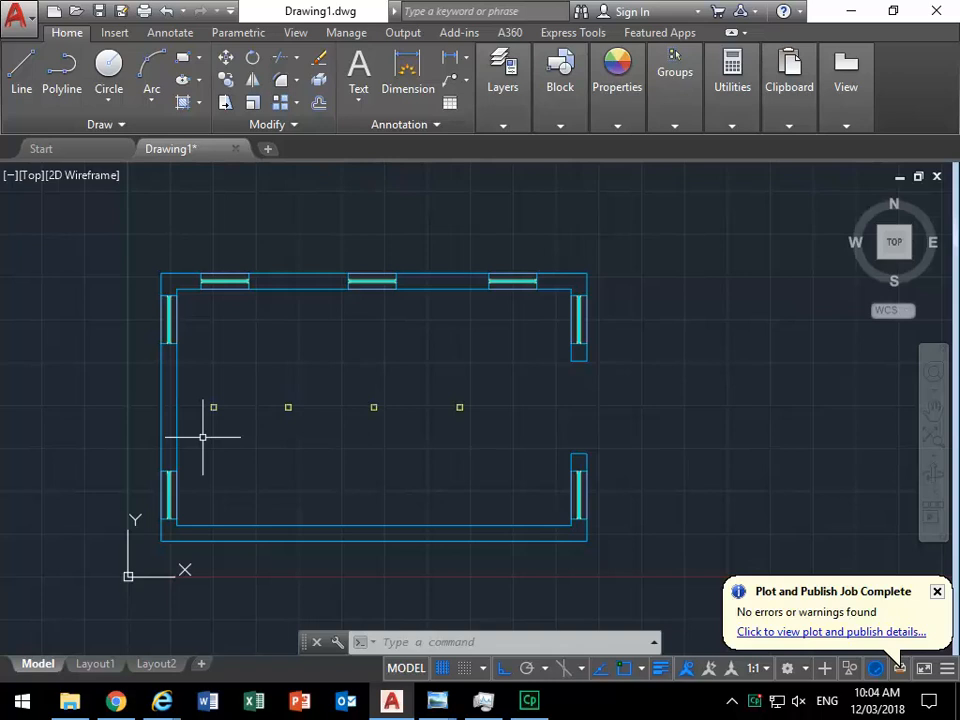
Measure the width of the door opening in the east wall, between the inner corners of its two wall ends.
middle_drag(465, 444, 369, 407)
scroll(395, 385, up, 3)
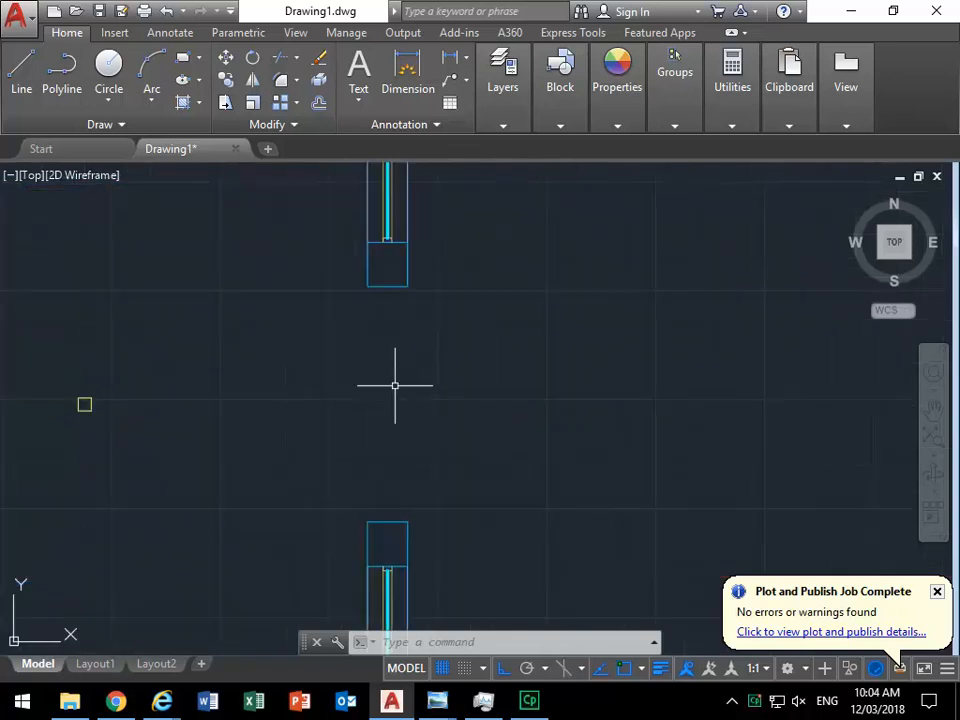
middle_drag(314, 424, 356, 435)
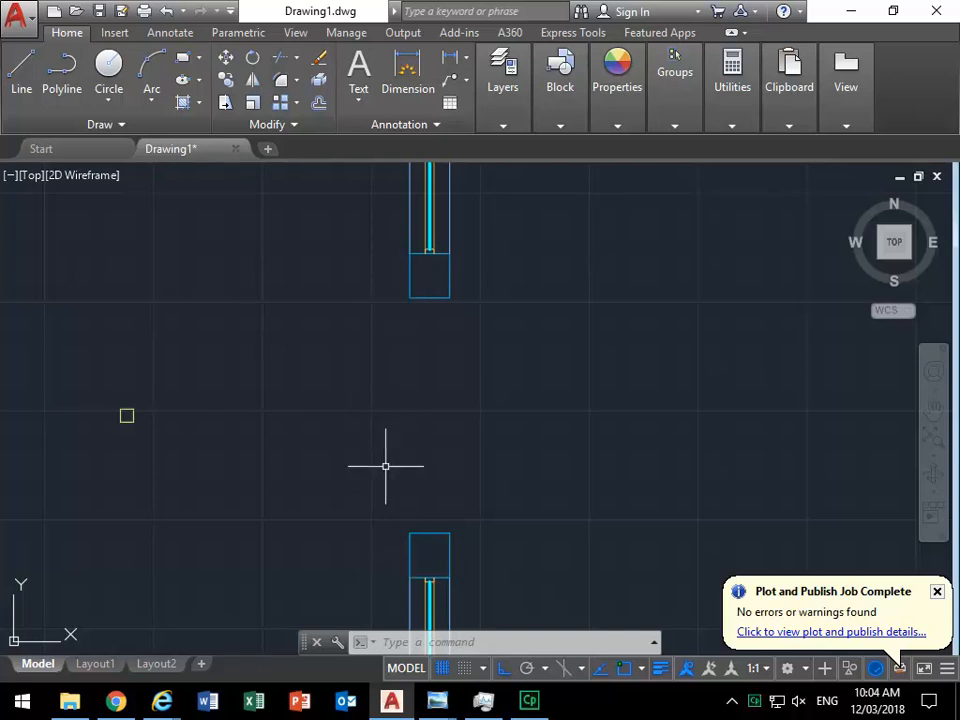
click(573, 92)
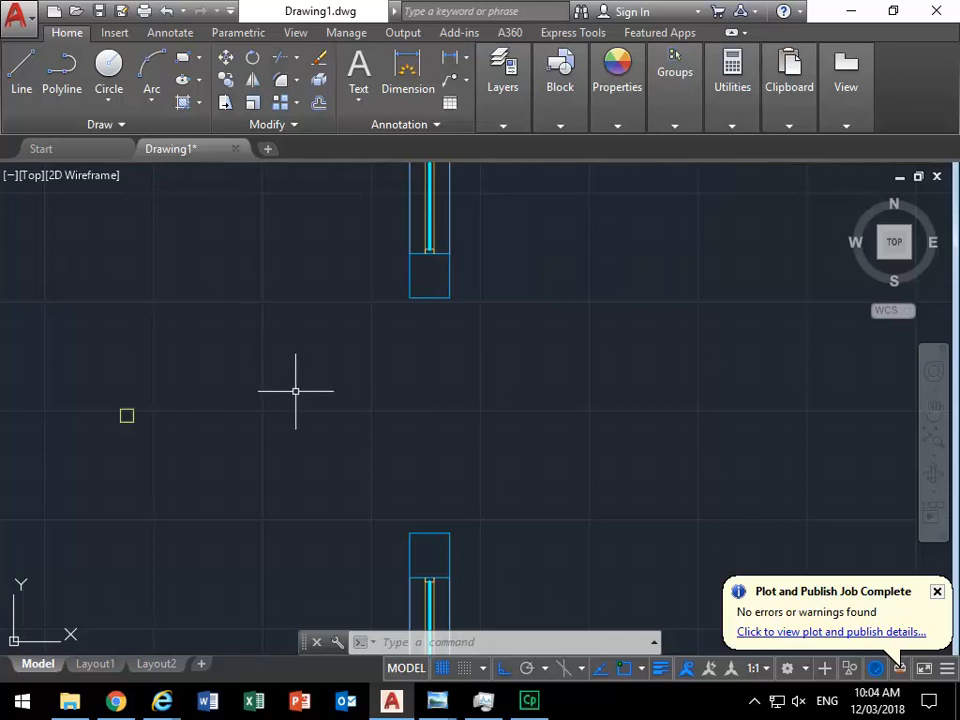
mouse_move(560, 80)
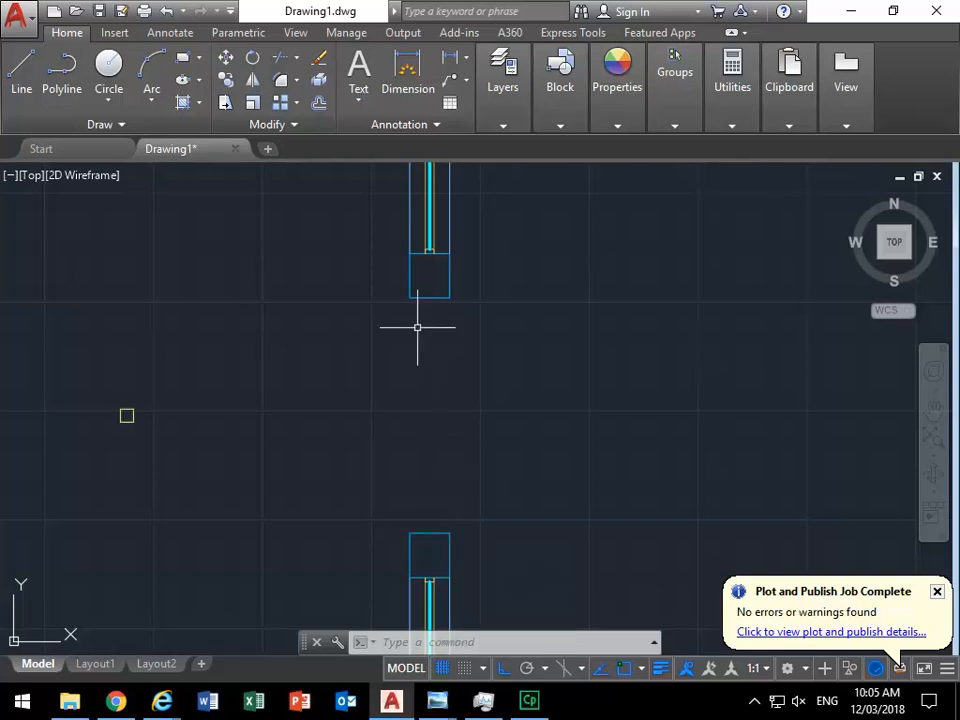
click(500, 70)
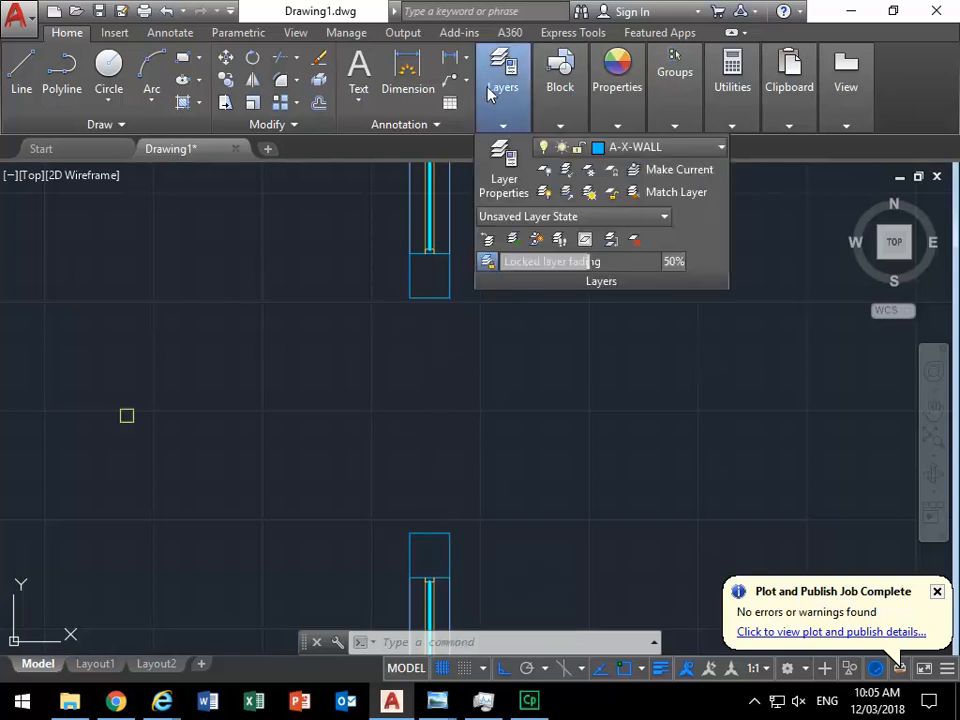
click(733, 86)
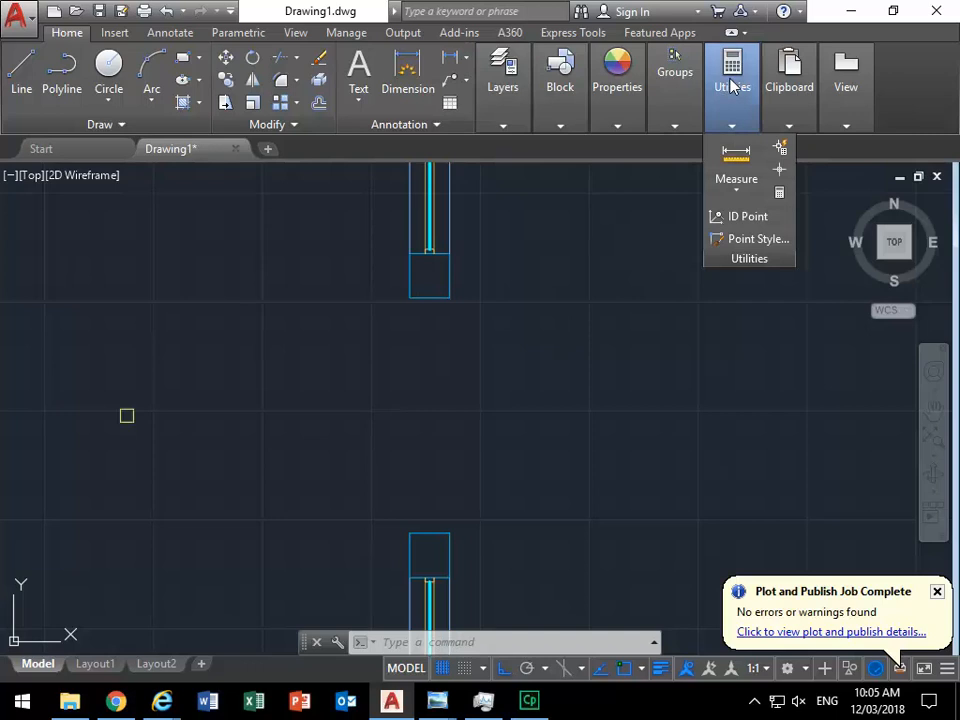
click(735, 158)
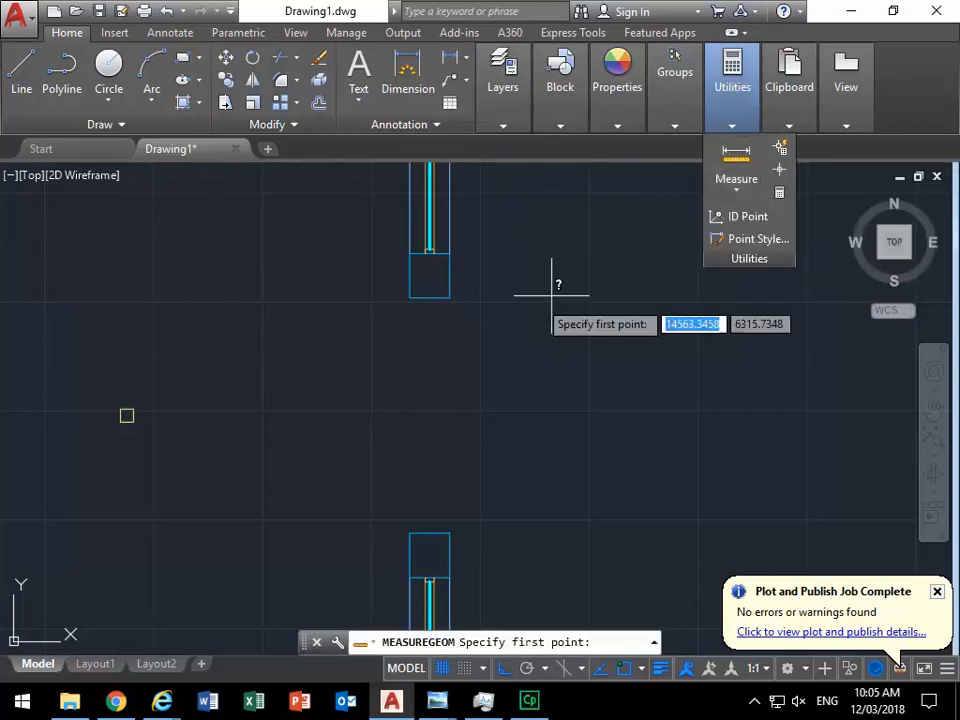
click(409, 297)
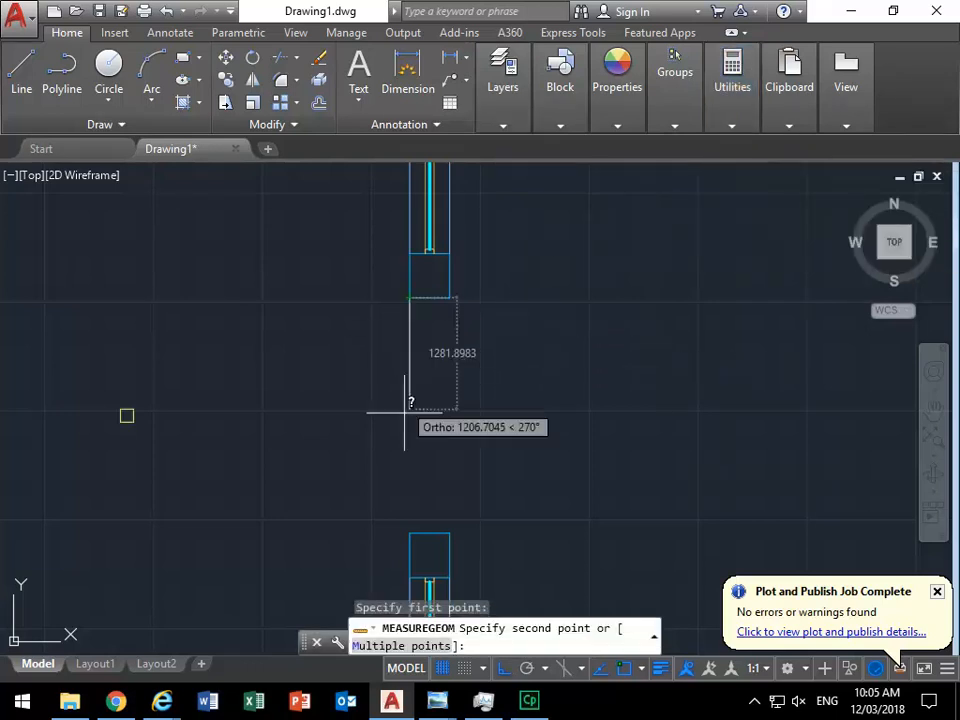
click(410, 532)
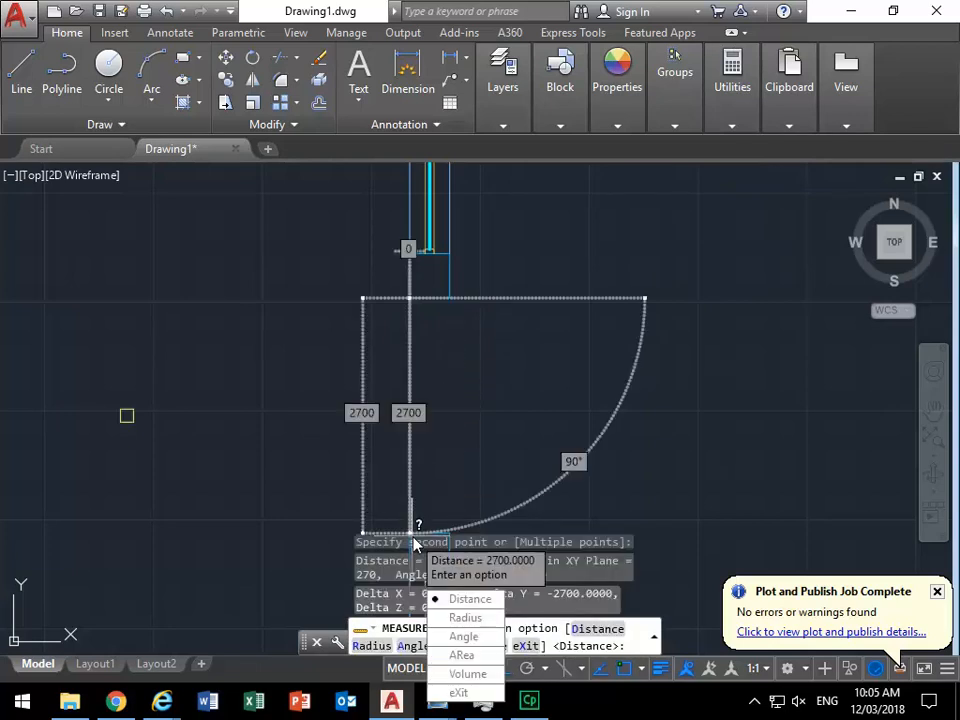
click(457, 692)
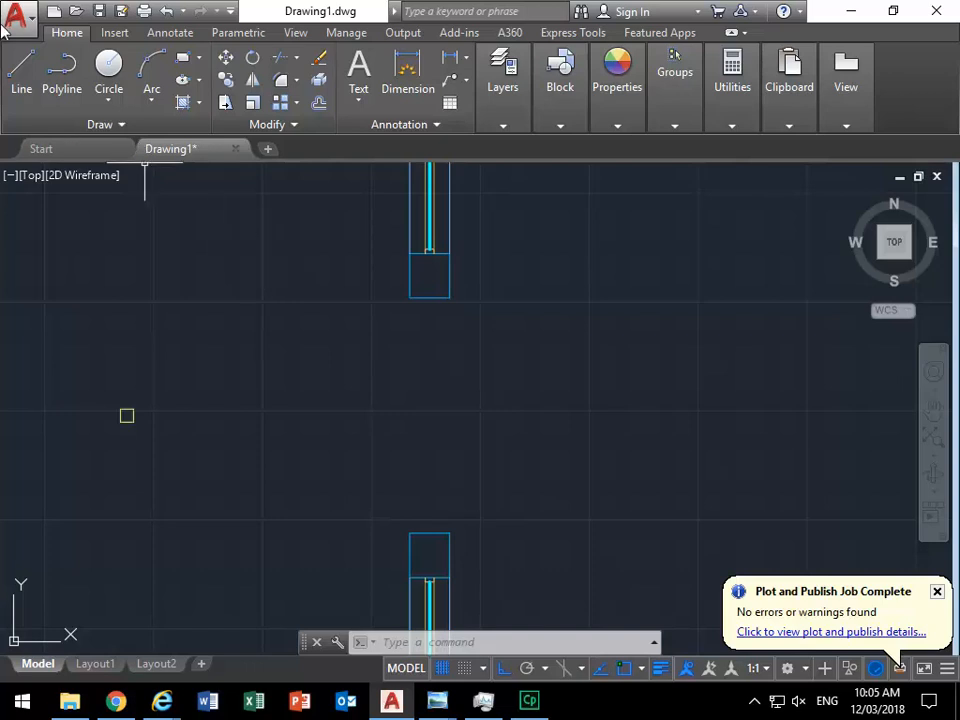
Create a new layer named A-X-DOOR-FRAME in the layer properties.
click(503, 95)
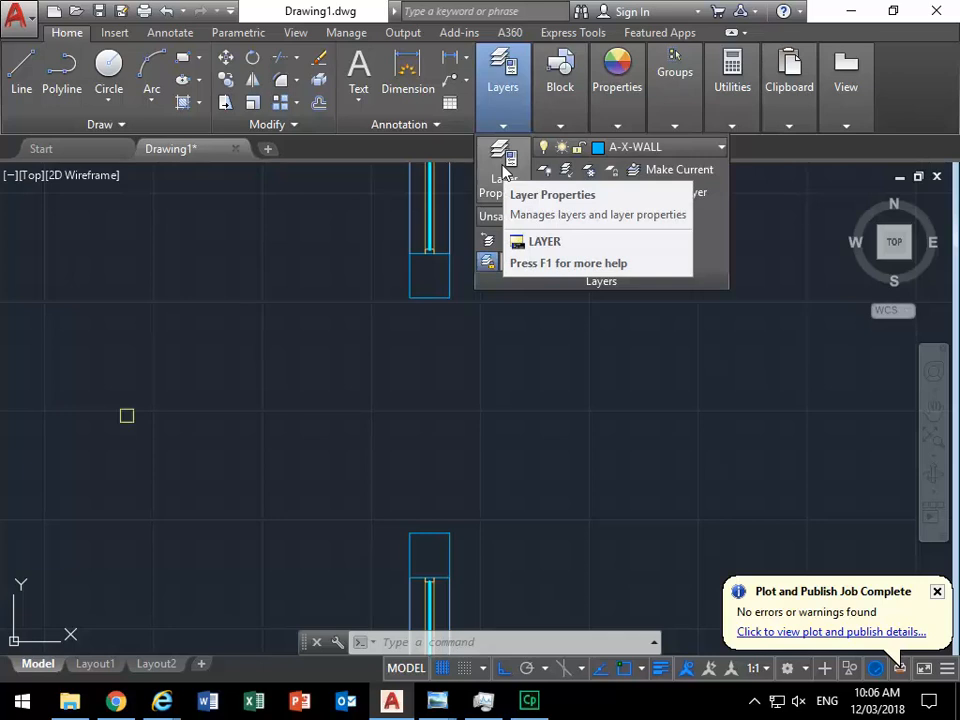
click(501, 162)
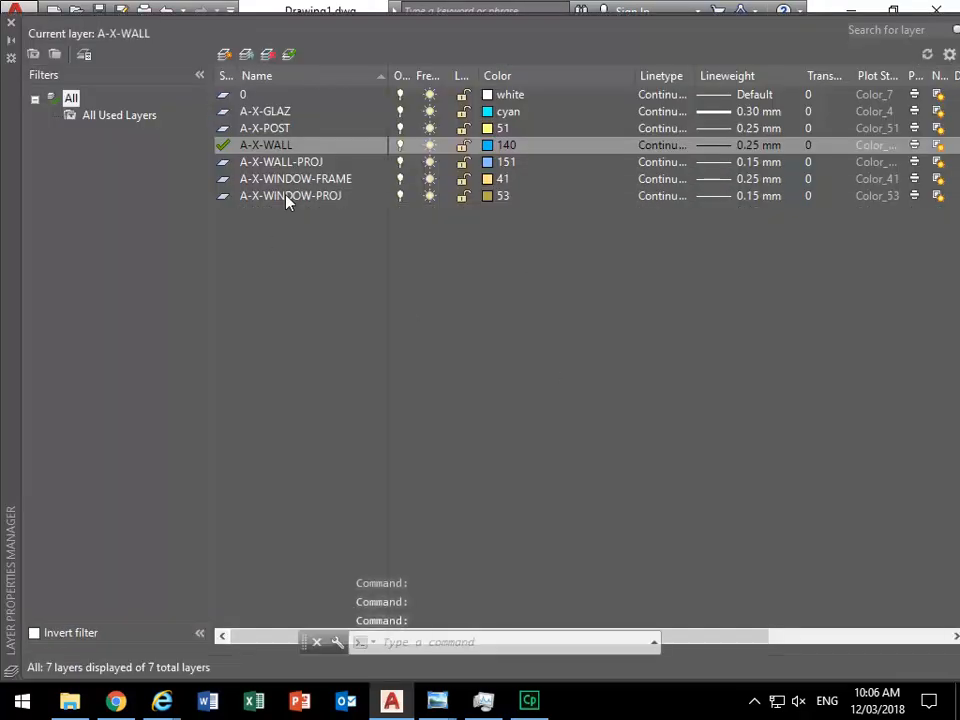
click(224, 55)
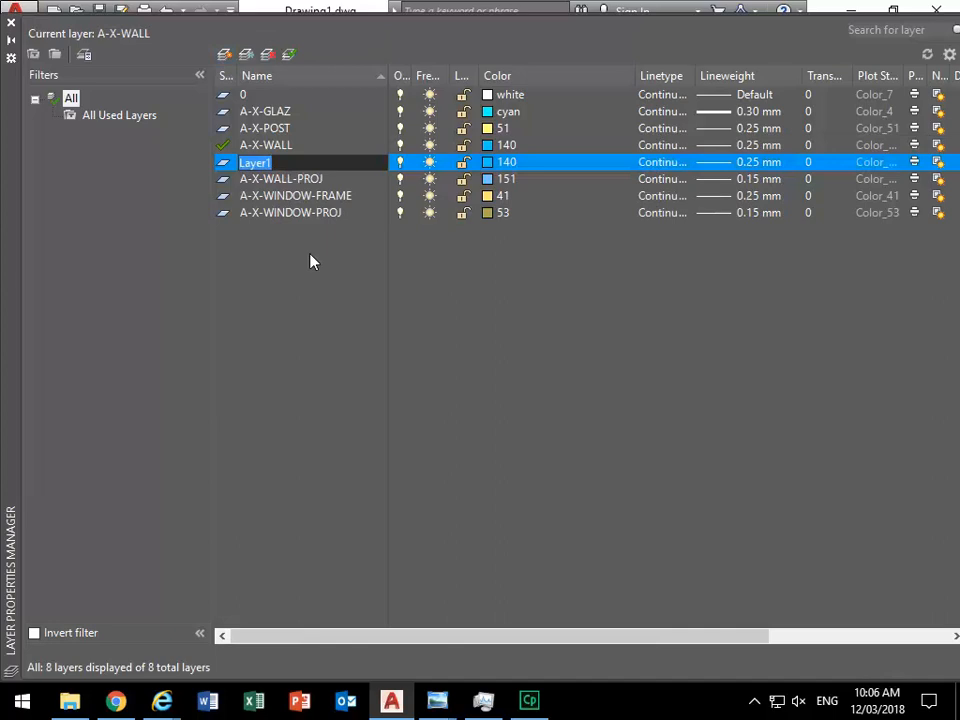
text(A)
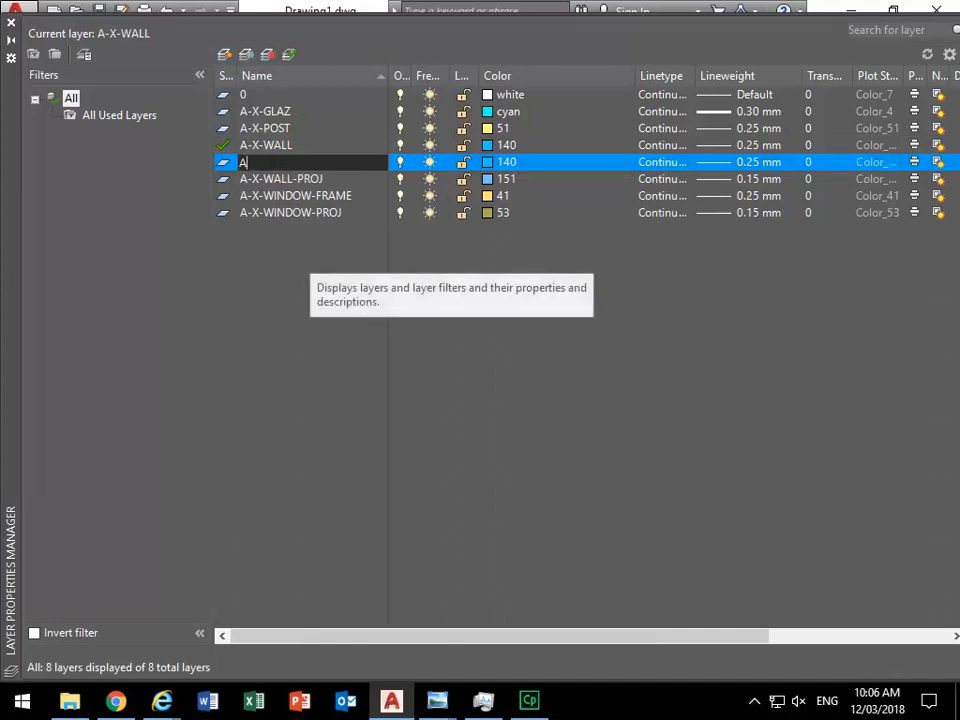
text(-X-DOOR-FRAME)
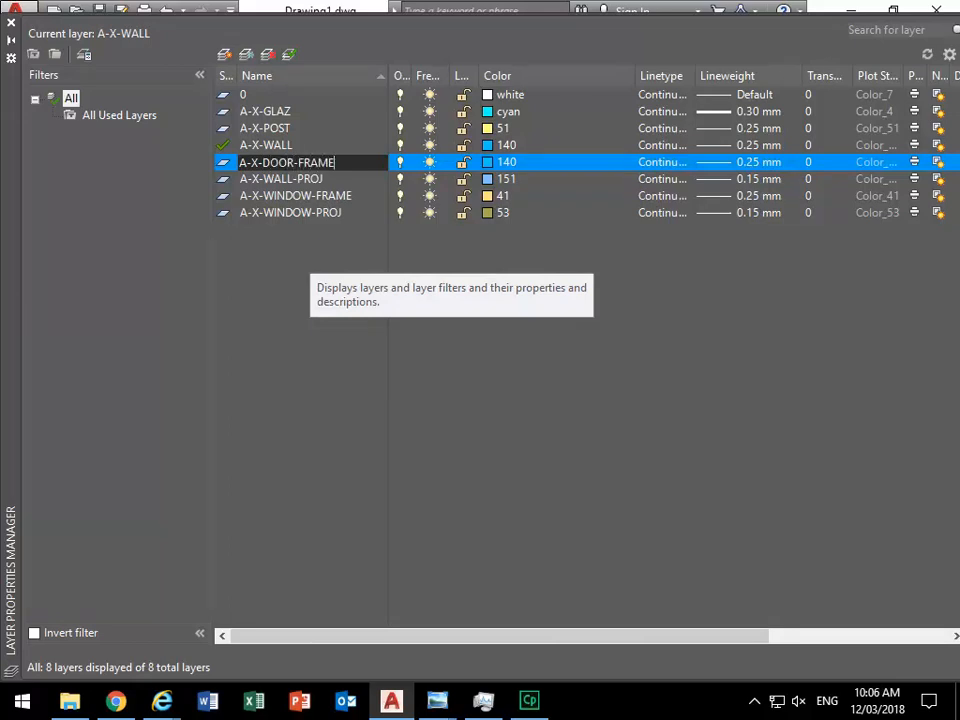
key(Return)
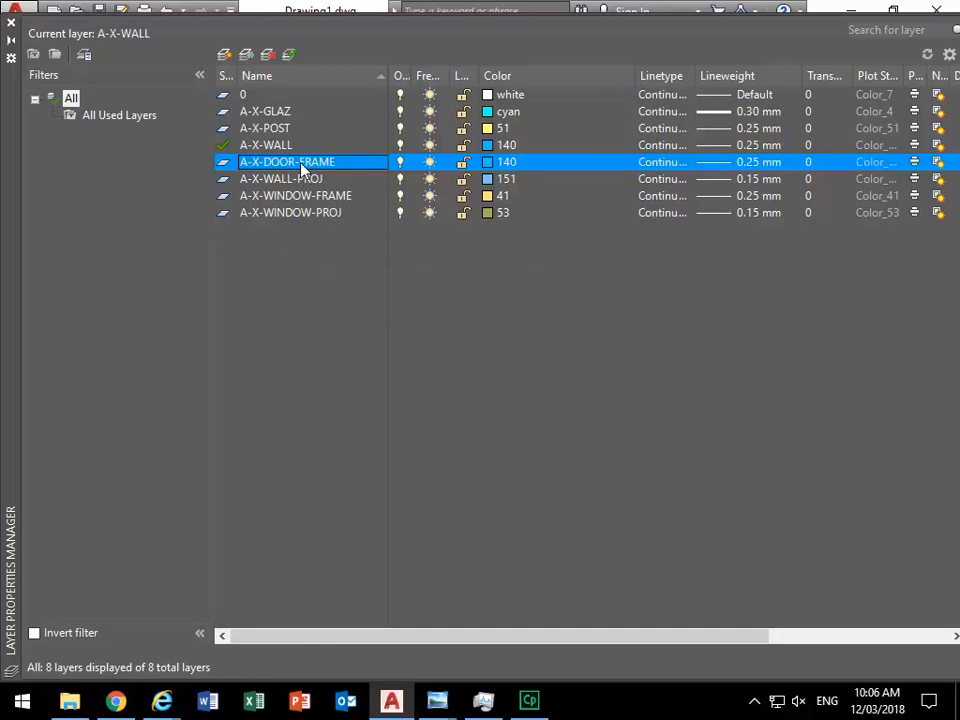
Set the color of the A-X-DOOR-FRAME layer to index color 50.
click(492, 162)
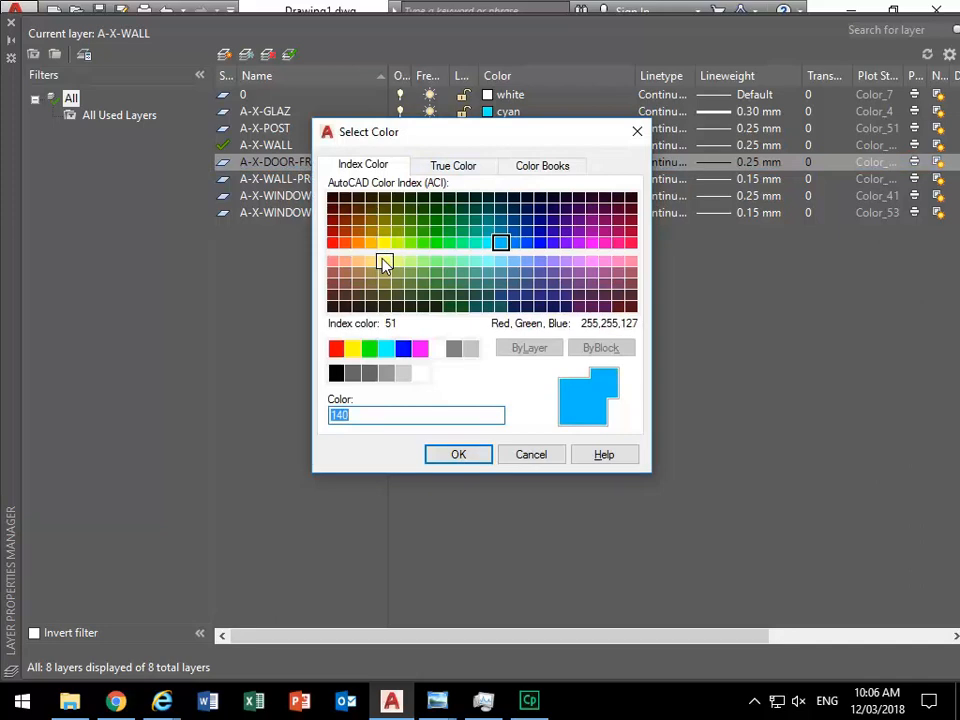
click(384, 245)
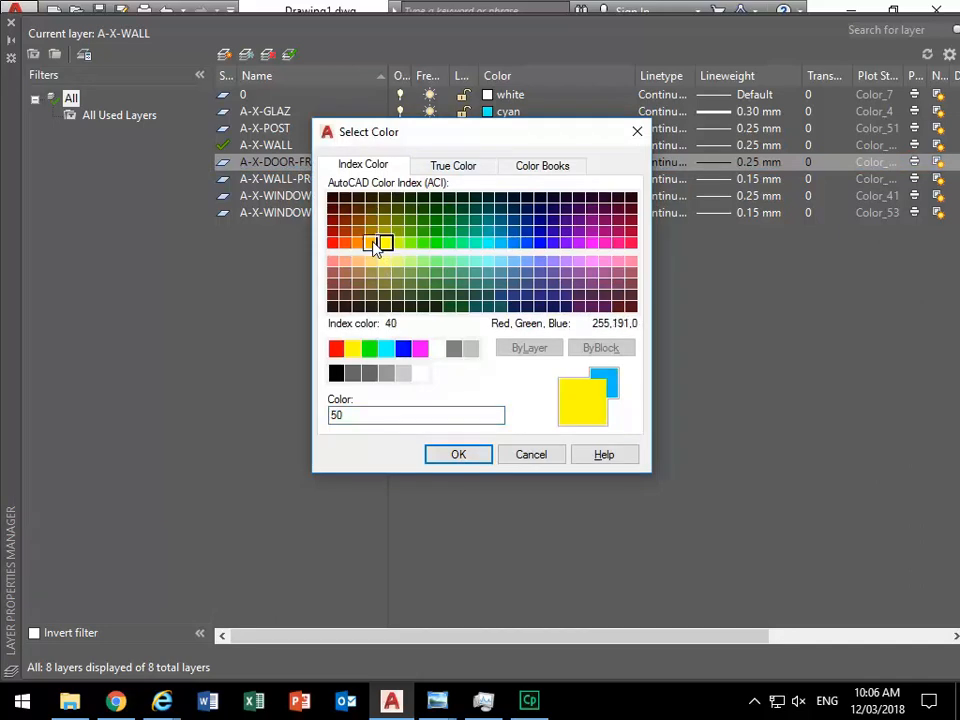
click(462, 458)
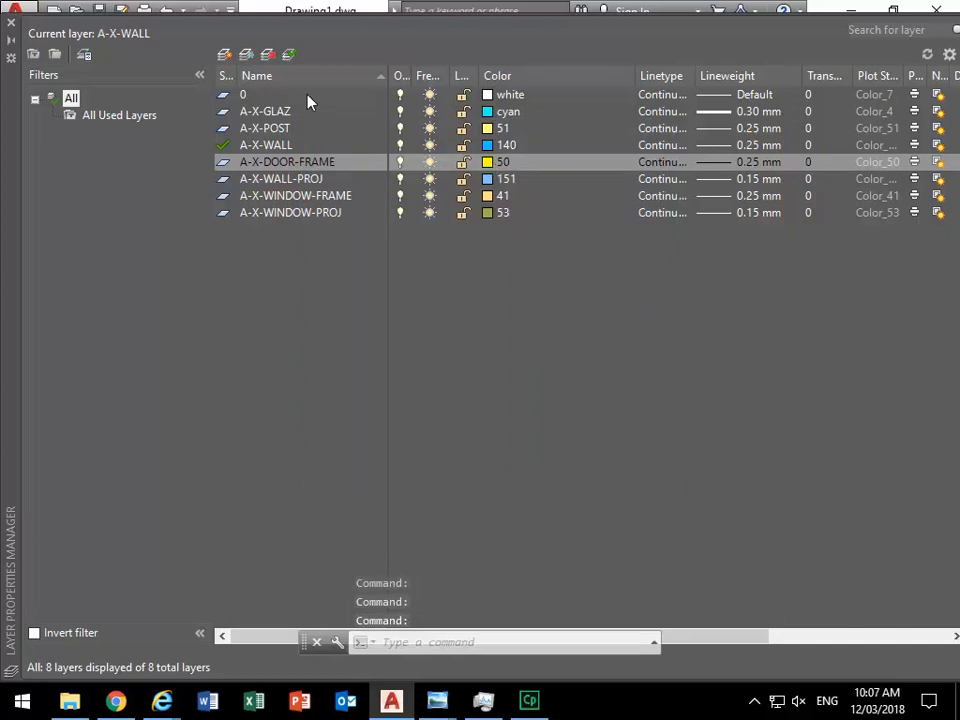
Create another new layer named A-X-DOOR-SWING.
click(224, 55)
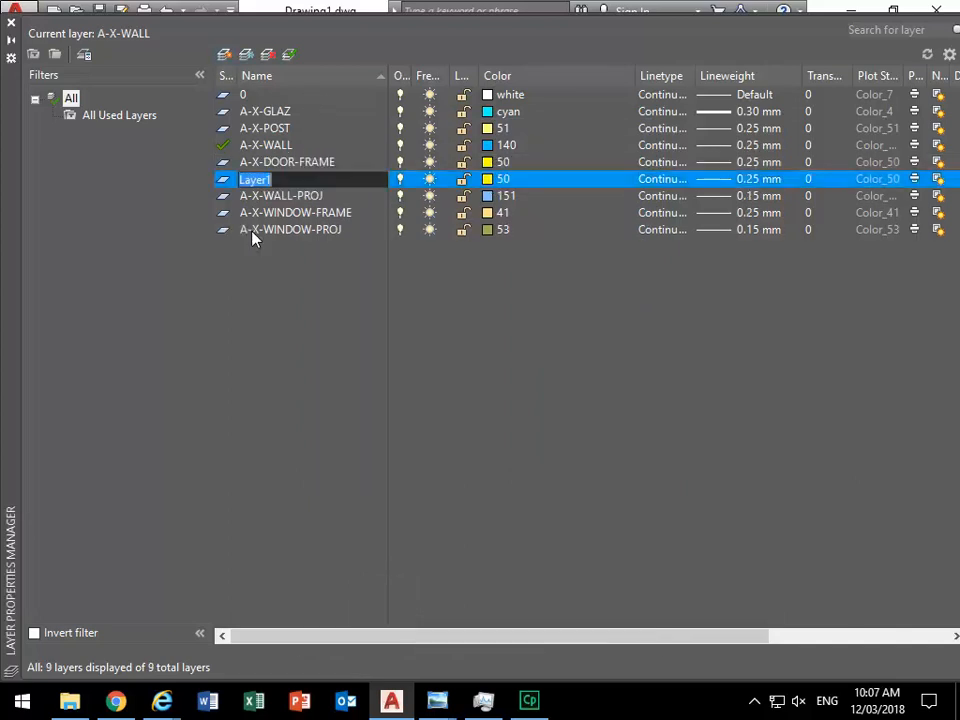
text(A-X-DOOR)
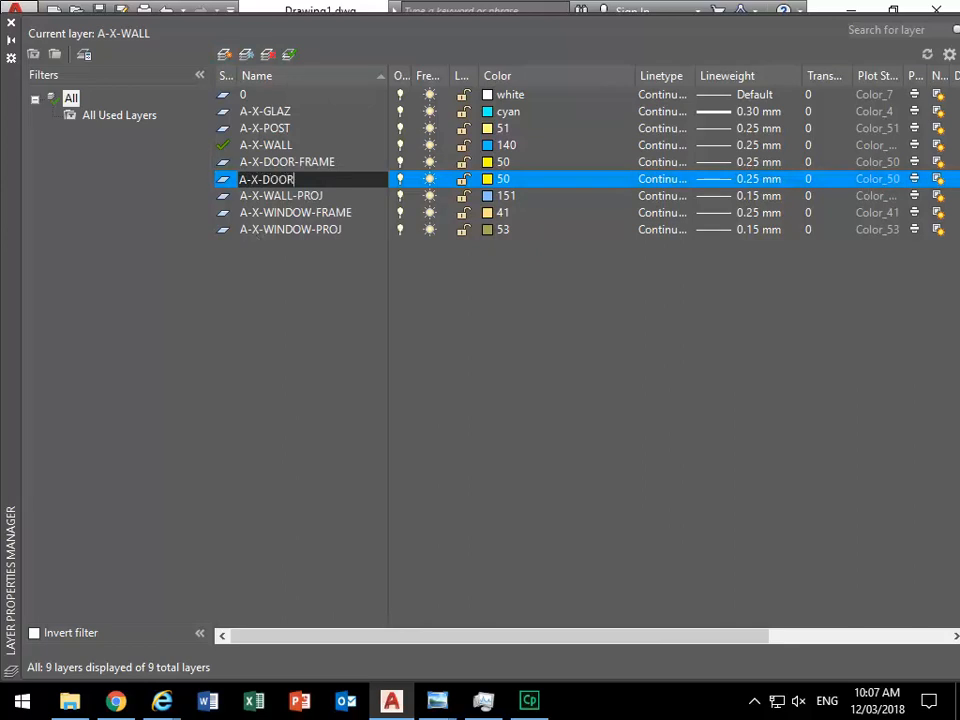
text(-SWING)
key(Return)
Give the A-X-DOOR-SWING layer index color 63 and a lineweight of 0.09 mm.
click(495, 180)
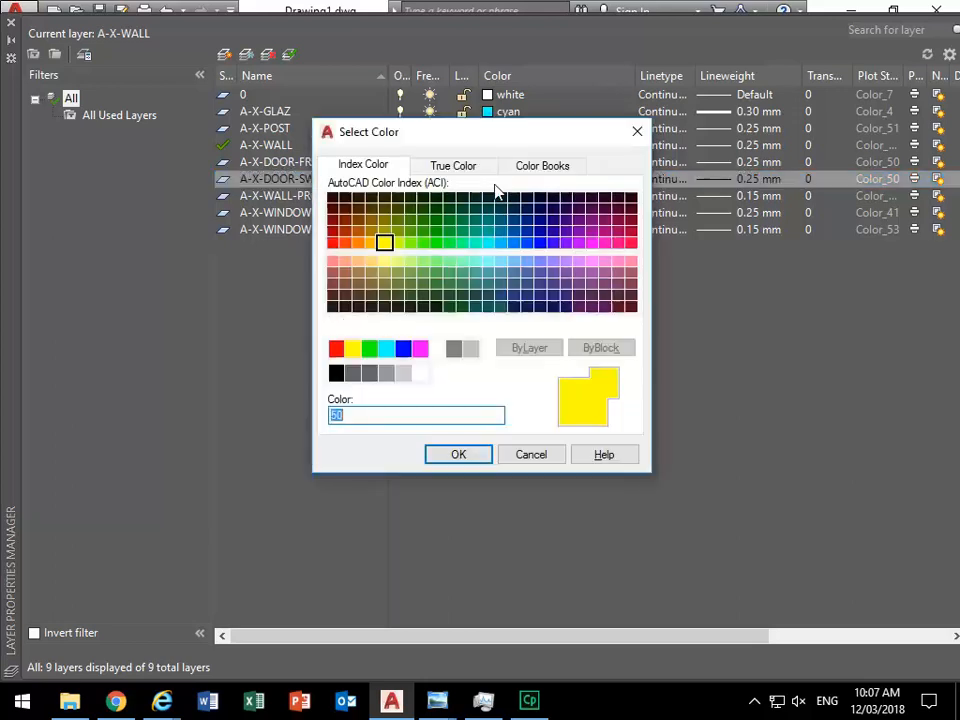
click(385, 272)
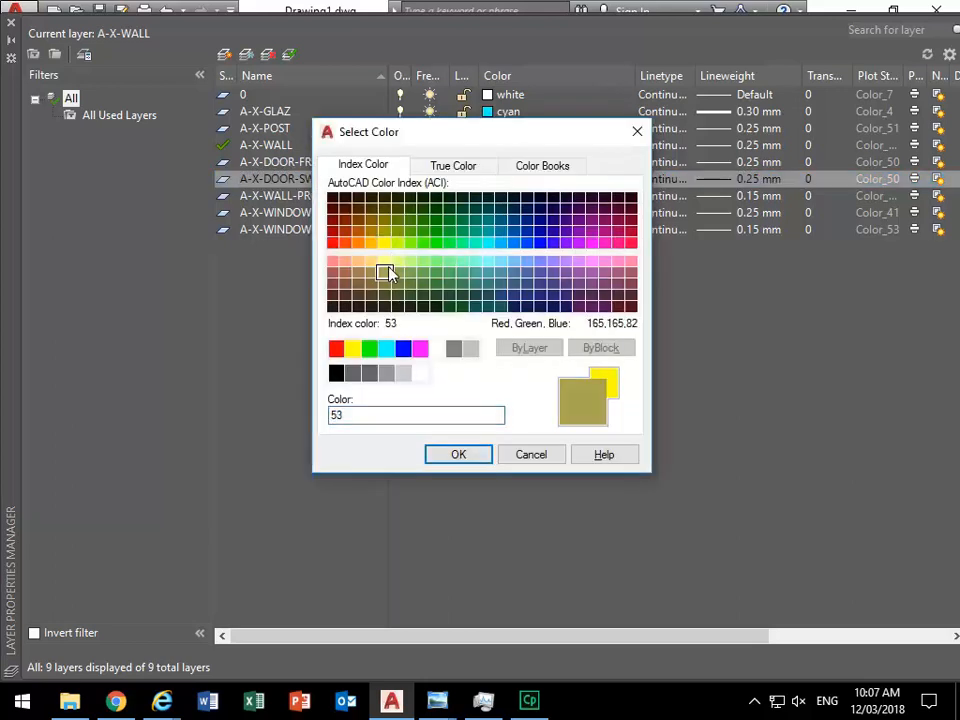
click(397, 274)
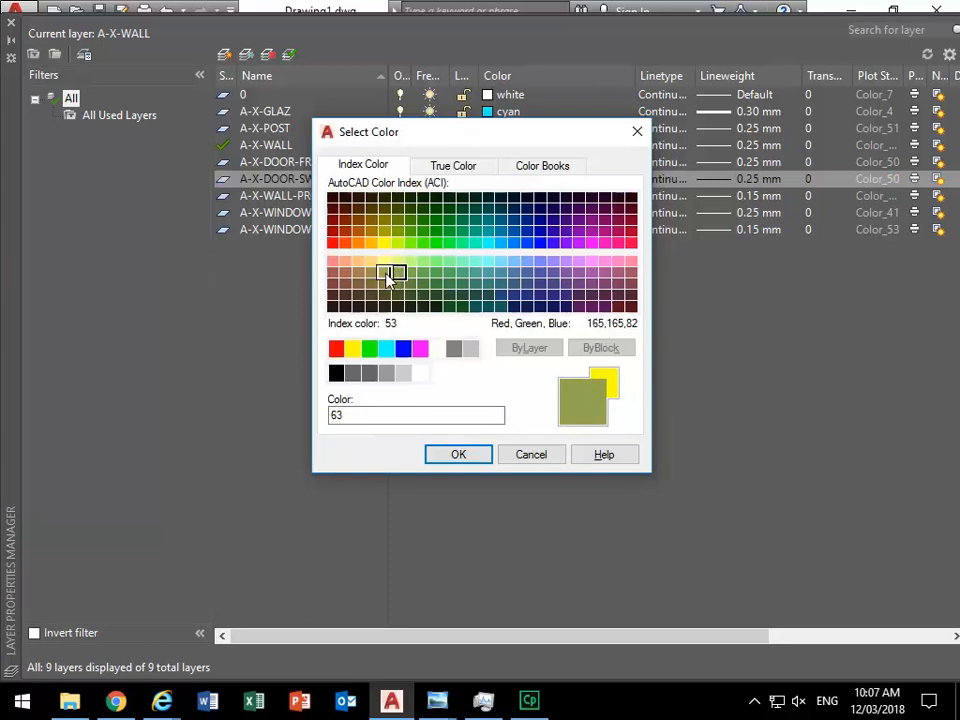
click(455, 456)
click(716, 186)
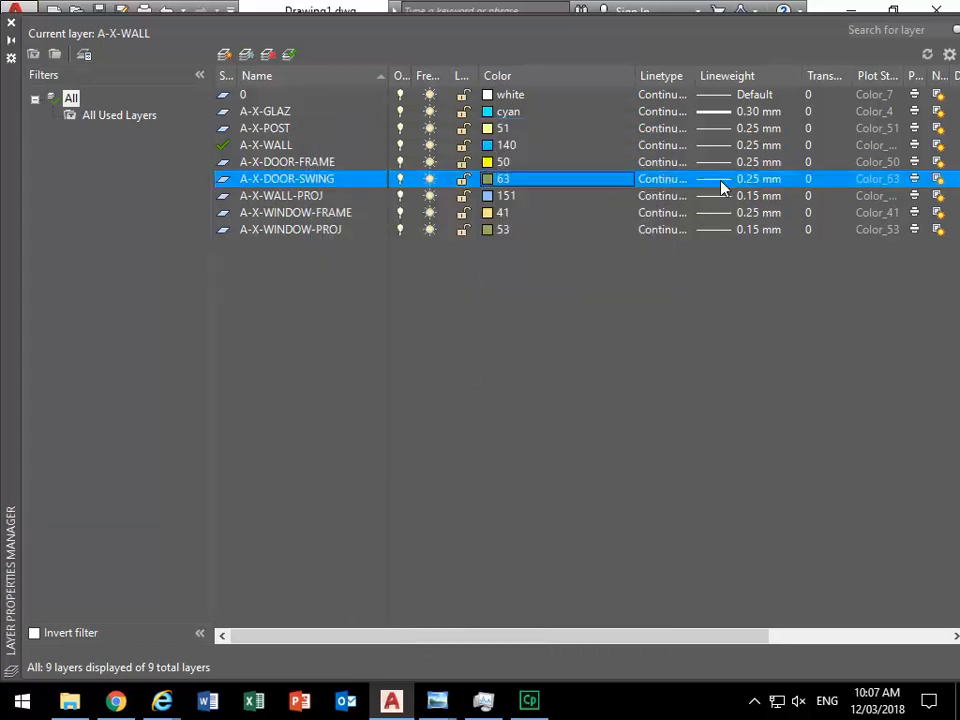
click(237, 279)
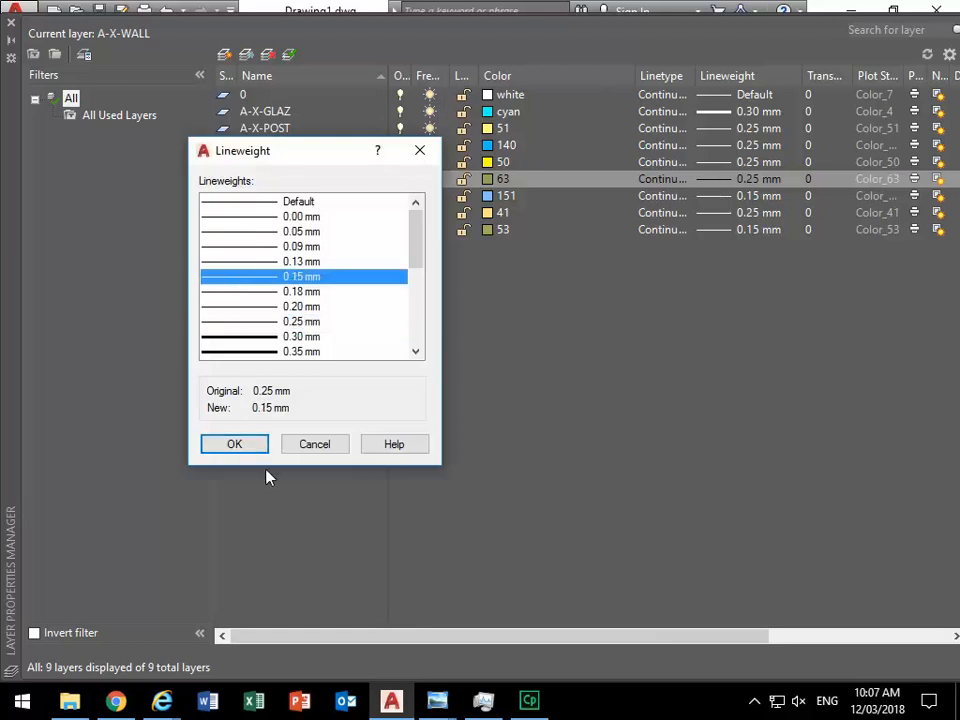
click(244, 250)
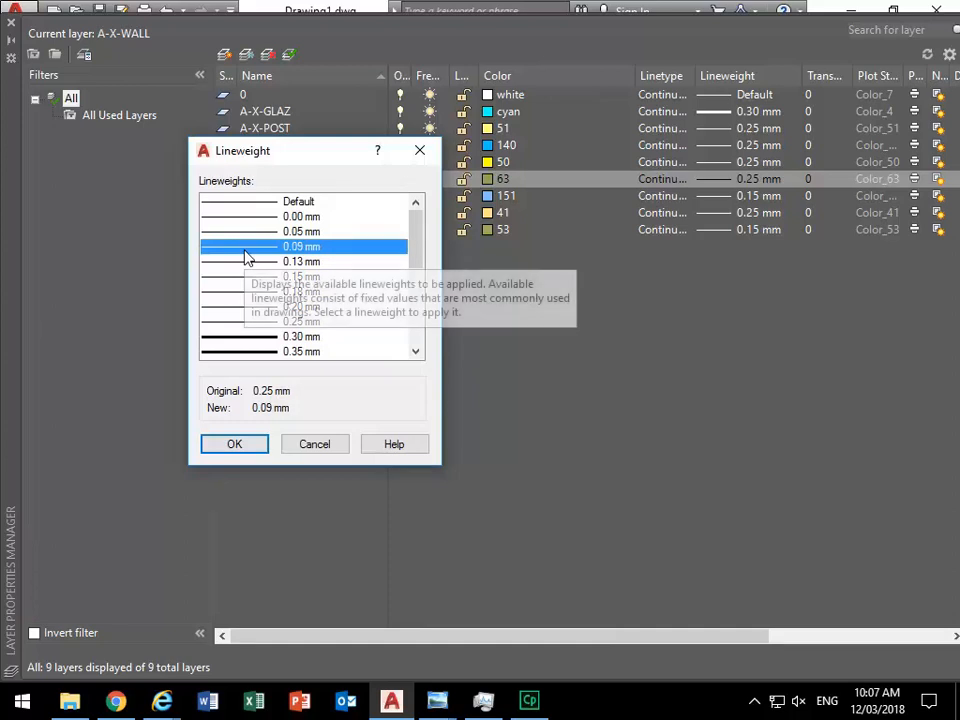
click(223, 446)
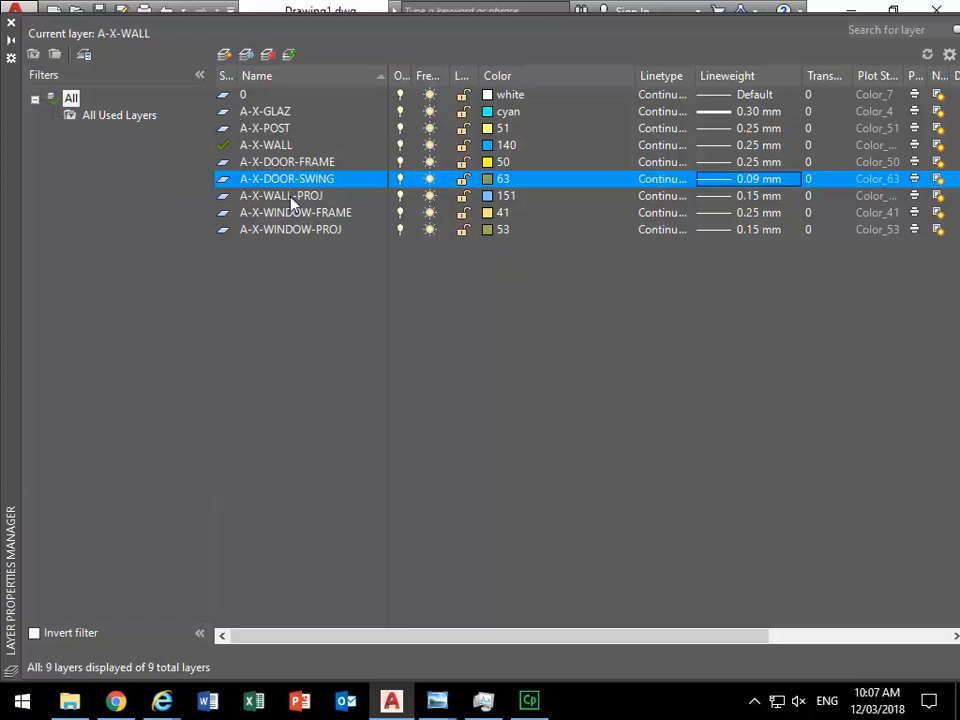
Create a third door layer named A-X-DOOR.
click(226, 57)
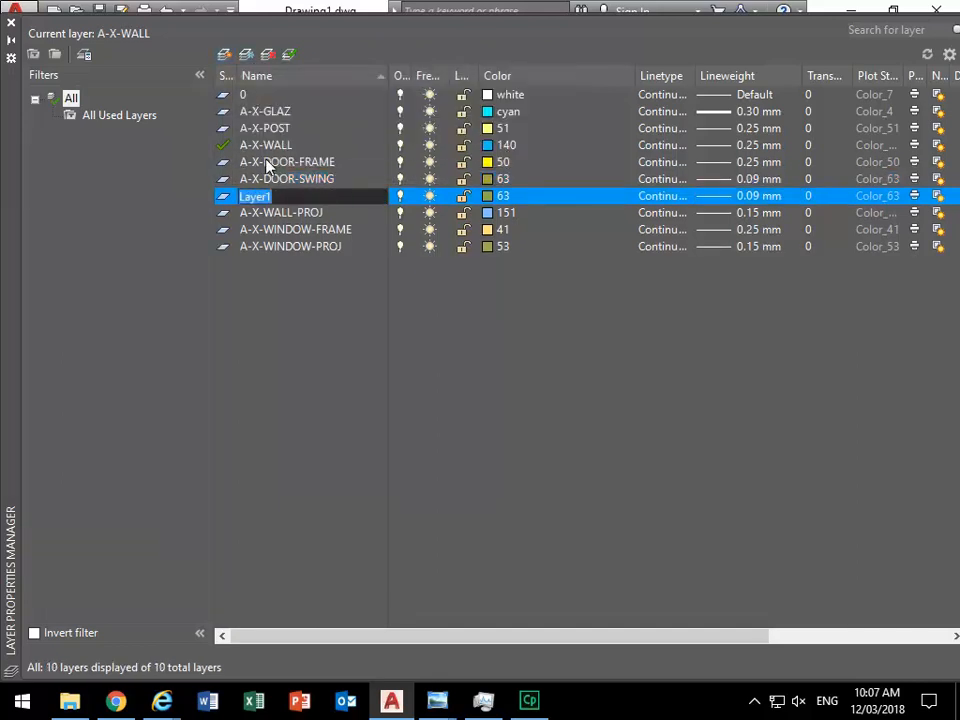
text(A)
text(=)
key(BackSpace)
text(-X-DOO)
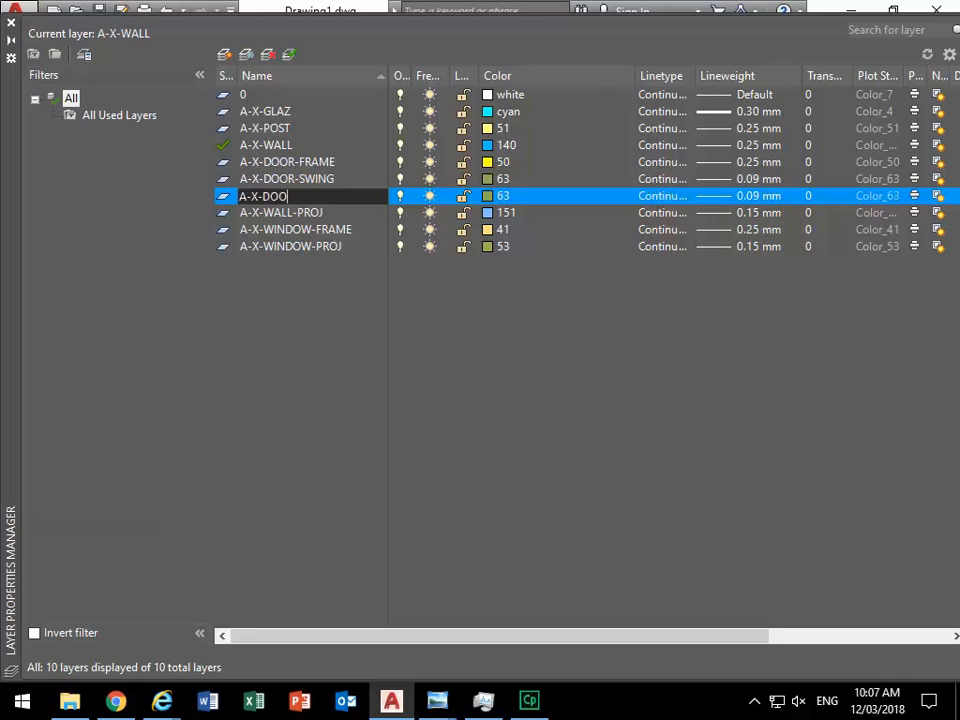
key(Return)
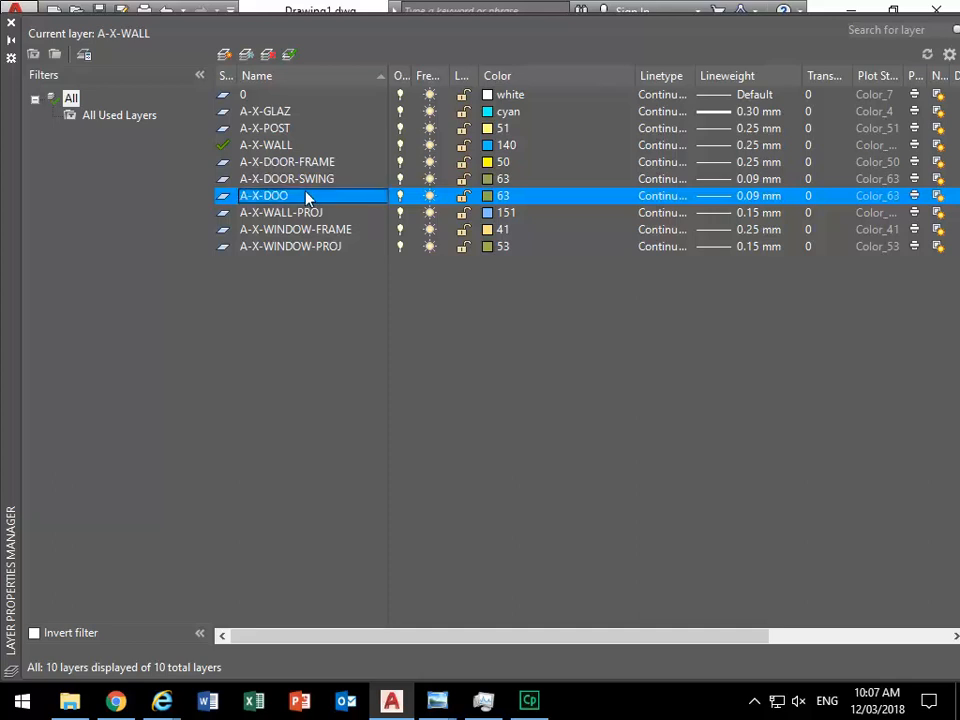
click(295, 197)
click(293, 197)
text(R)
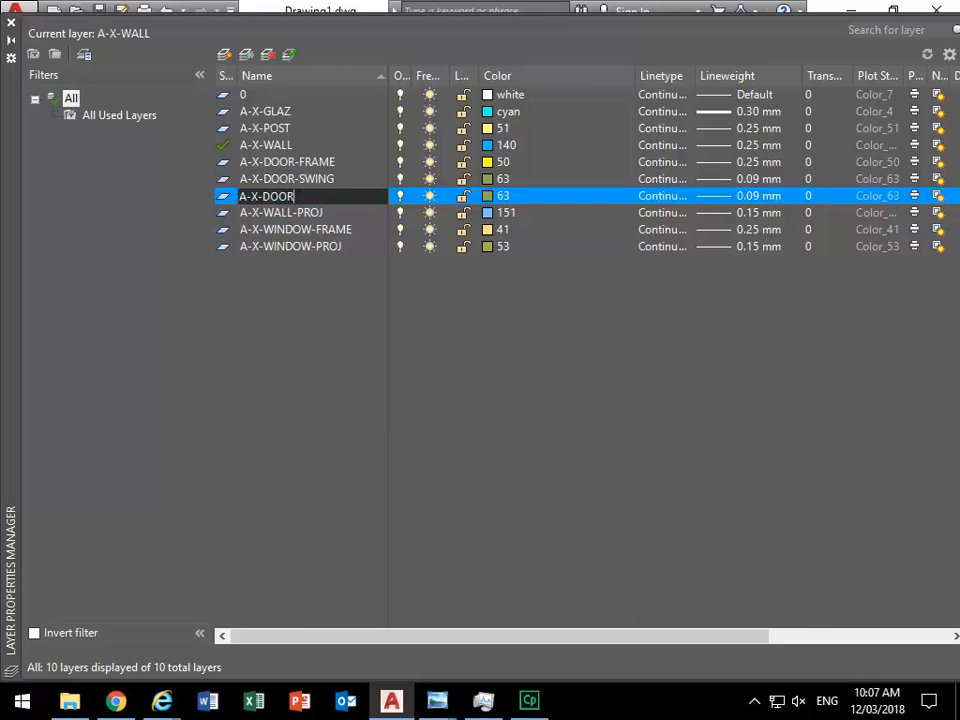
key(Return)
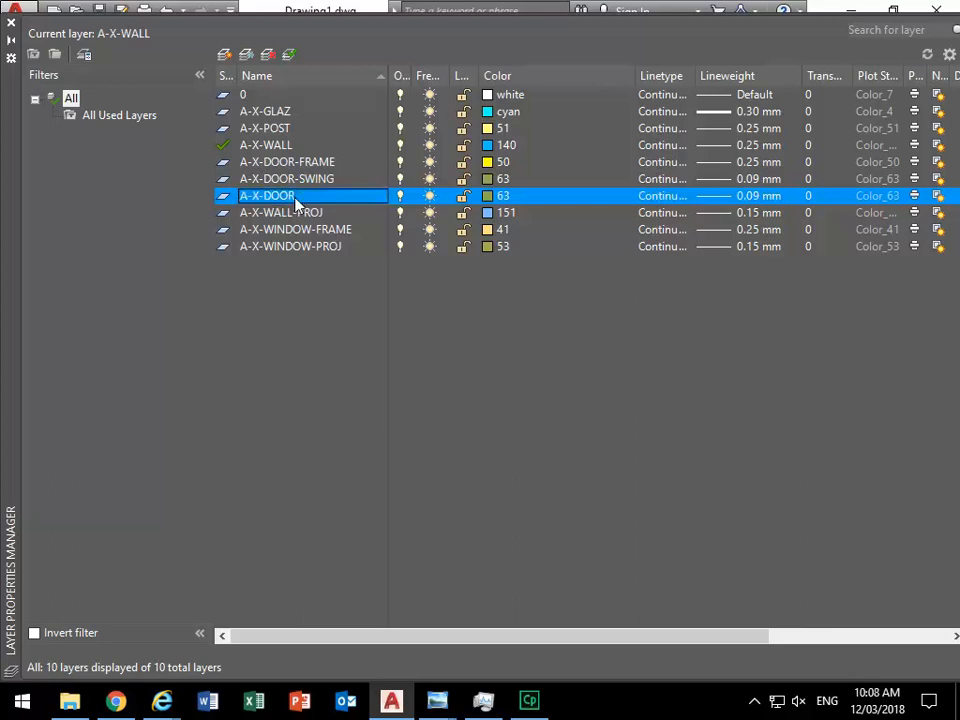
Set the color of the A-X-DOOR layer to index color 50.
click(487, 196)
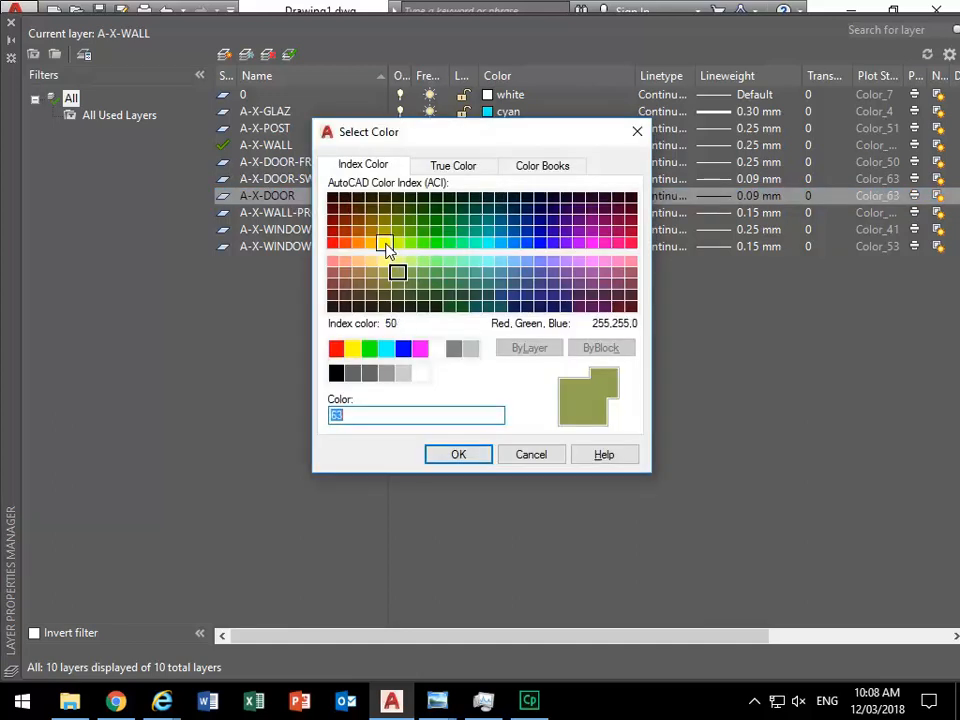
click(385, 242)
click(385, 261)
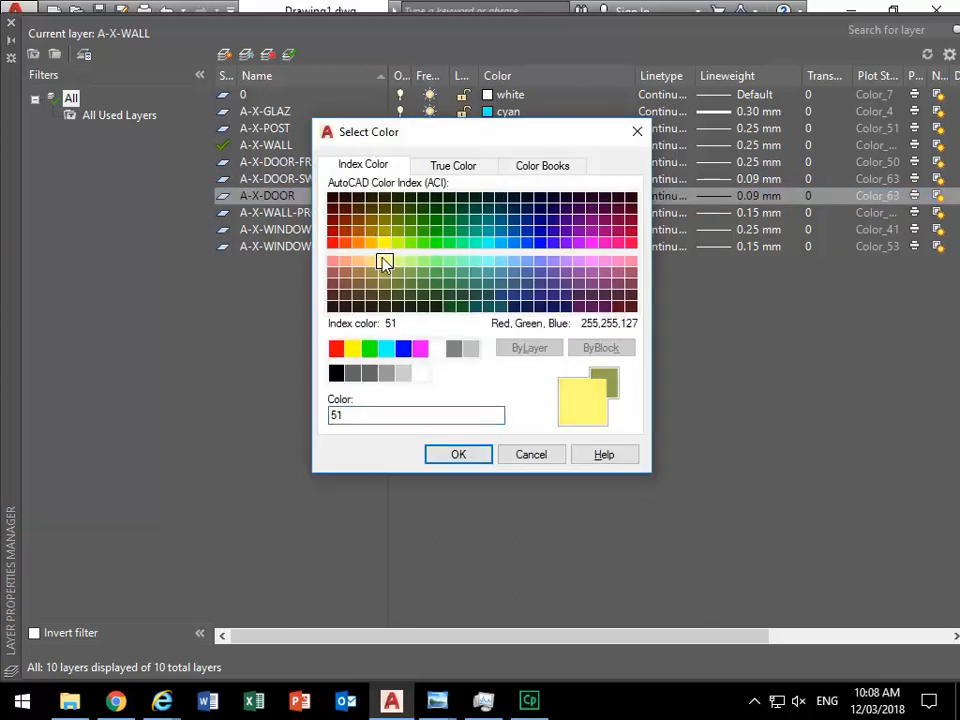
click(385, 242)
click(458, 454)
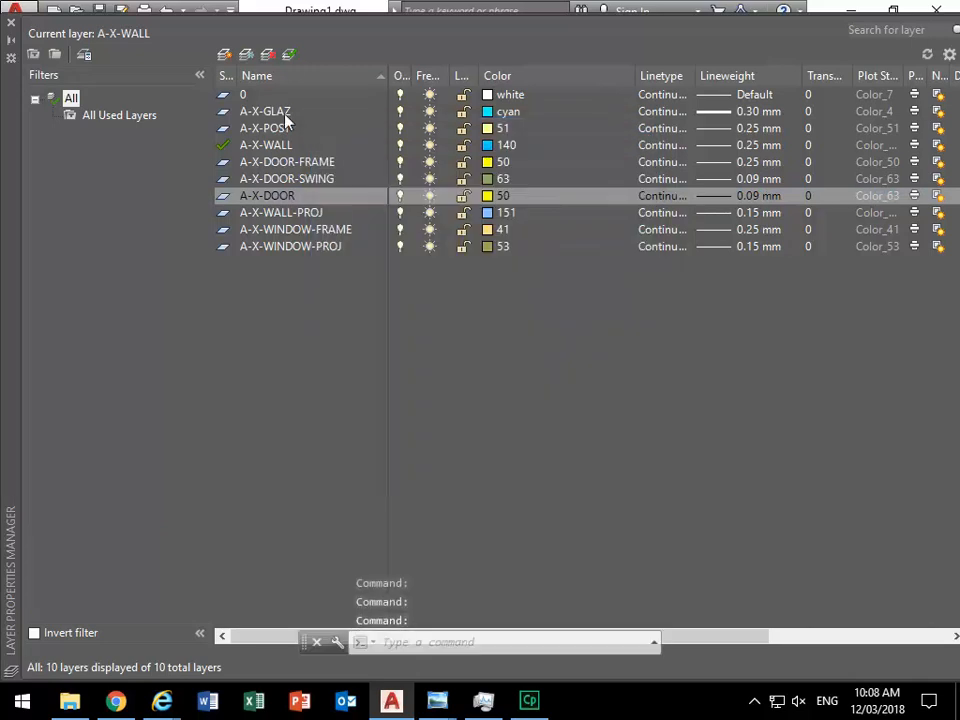
Make A-X-DOOR-FRAME the current layer and close the layer manager.
click(289, 55)
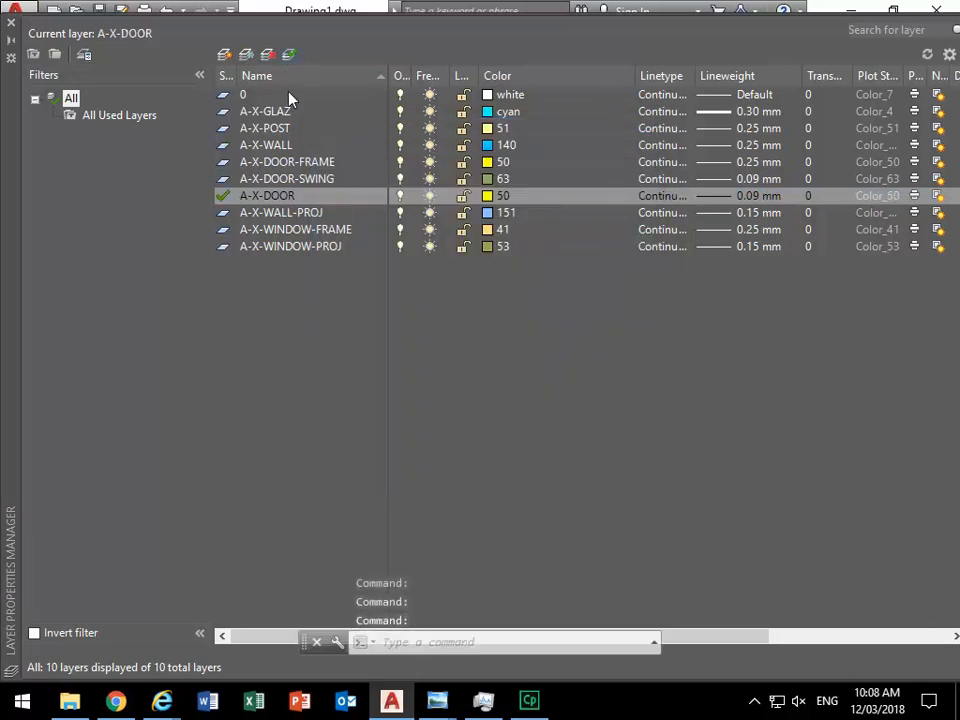
double_click(223, 162)
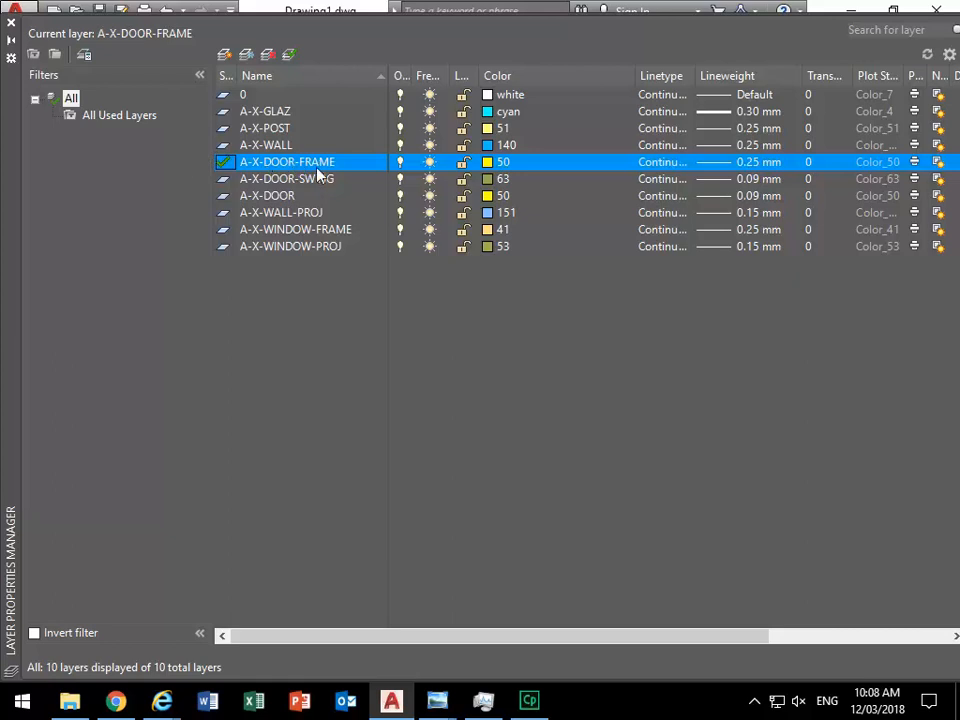
click(10, 24)
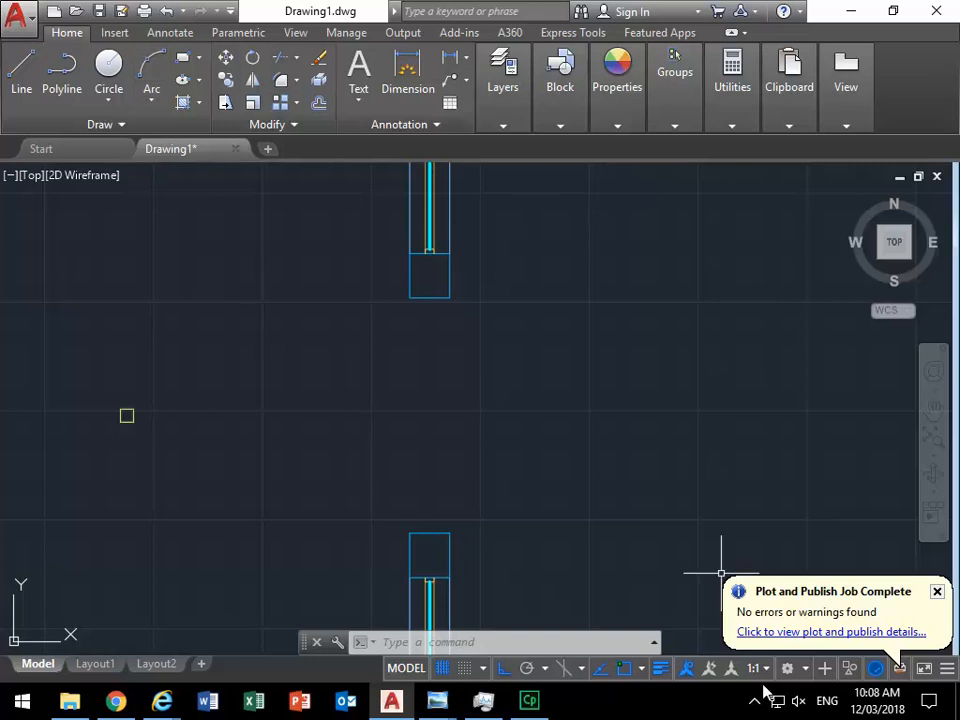
Toggle the lineweight display off and back on, and check which layer is current.
click(661, 670)
click(661, 670)
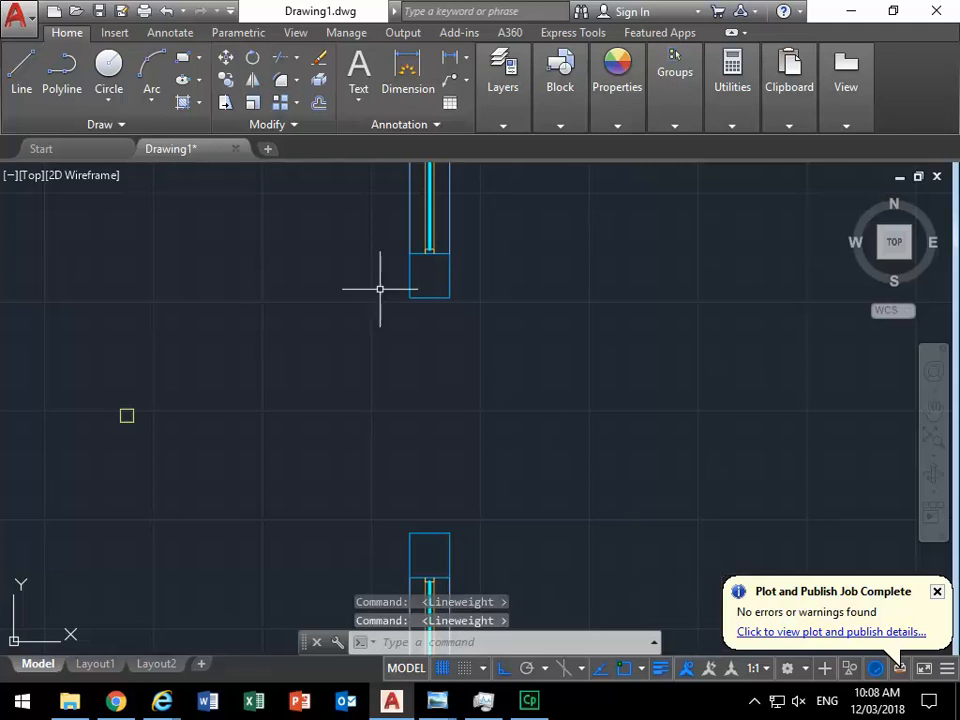
click(506, 88)
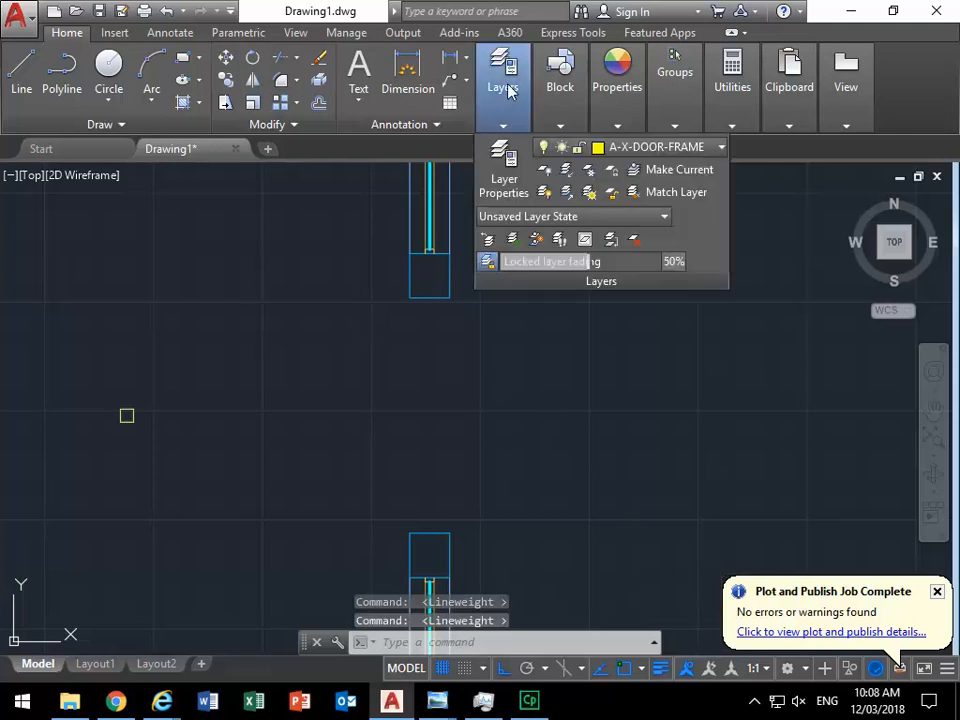
Draw a 40 by 100 door frame outline with lines from the inner corner of the wall end below the east opening.
click(21, 72)
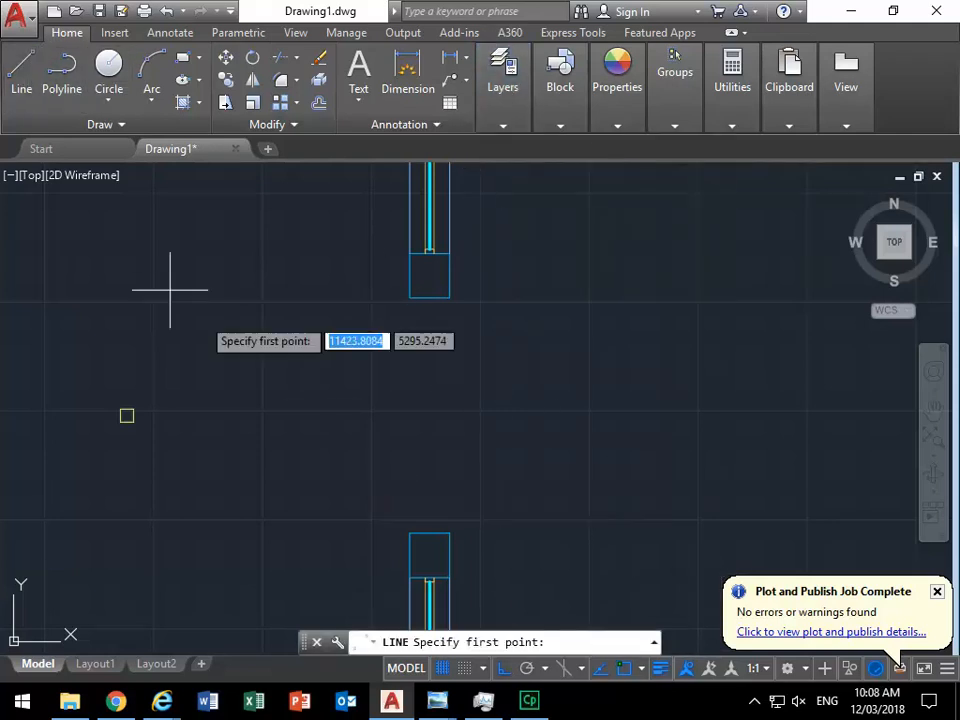
click(410, 533)
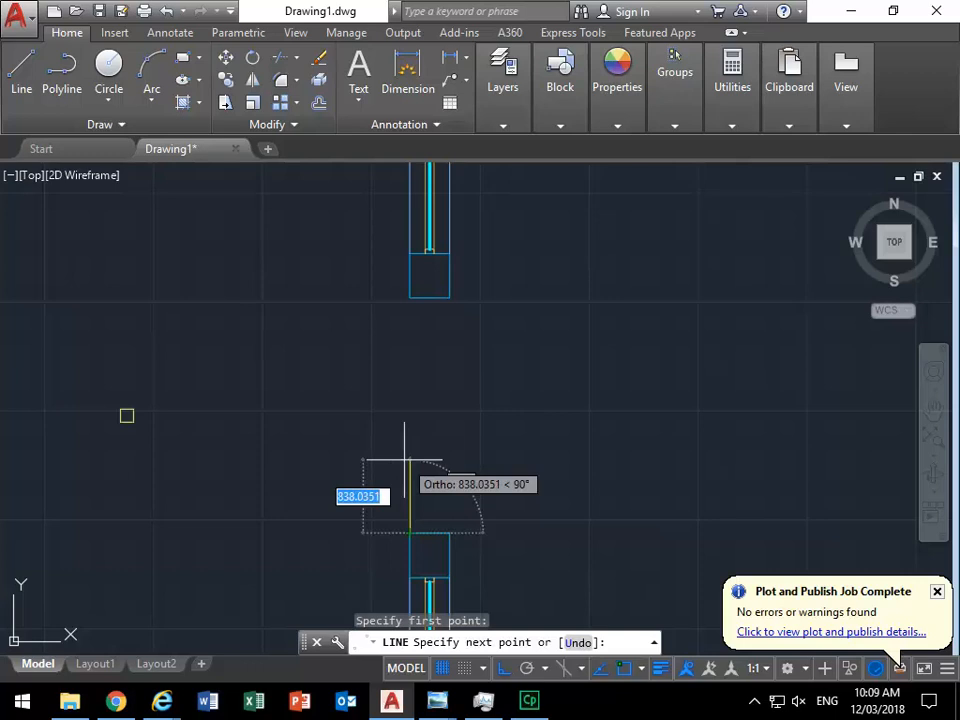
text(40)
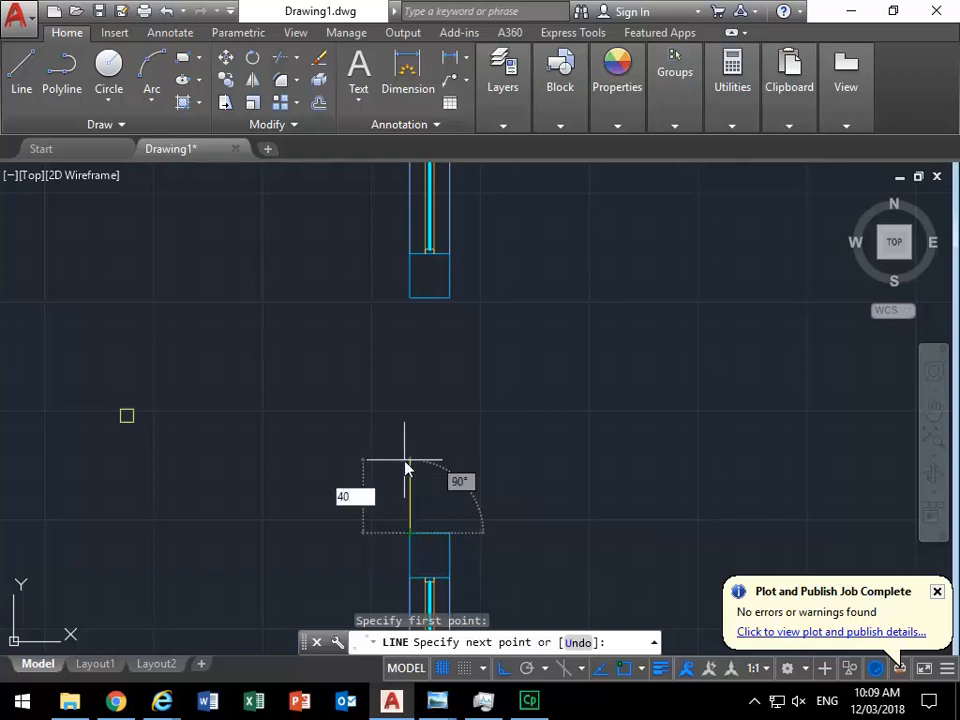
key(Return)
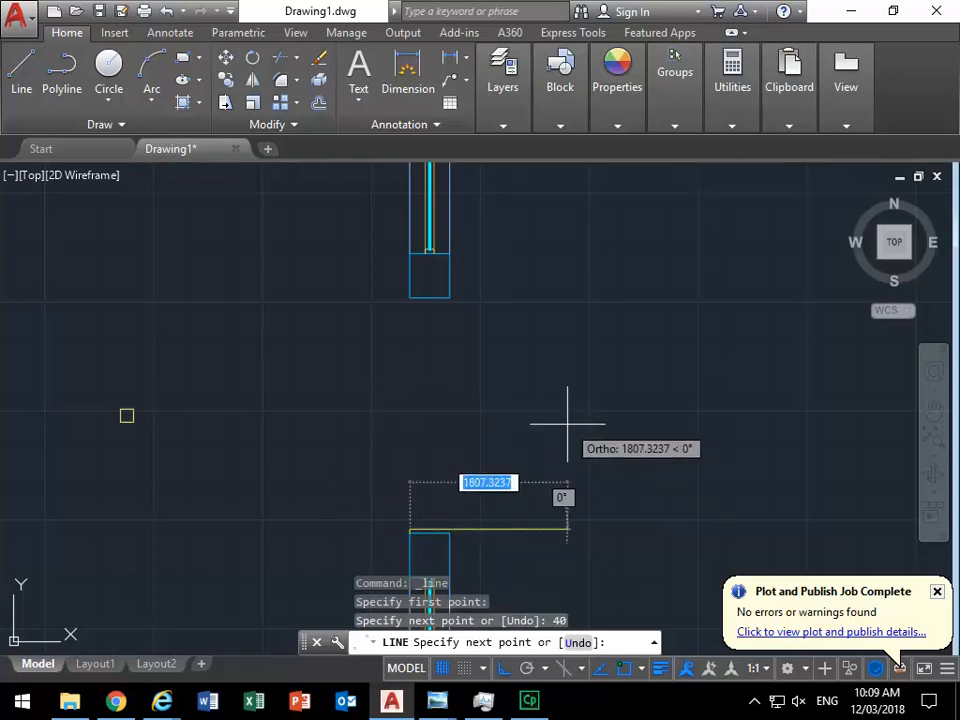
text(100)
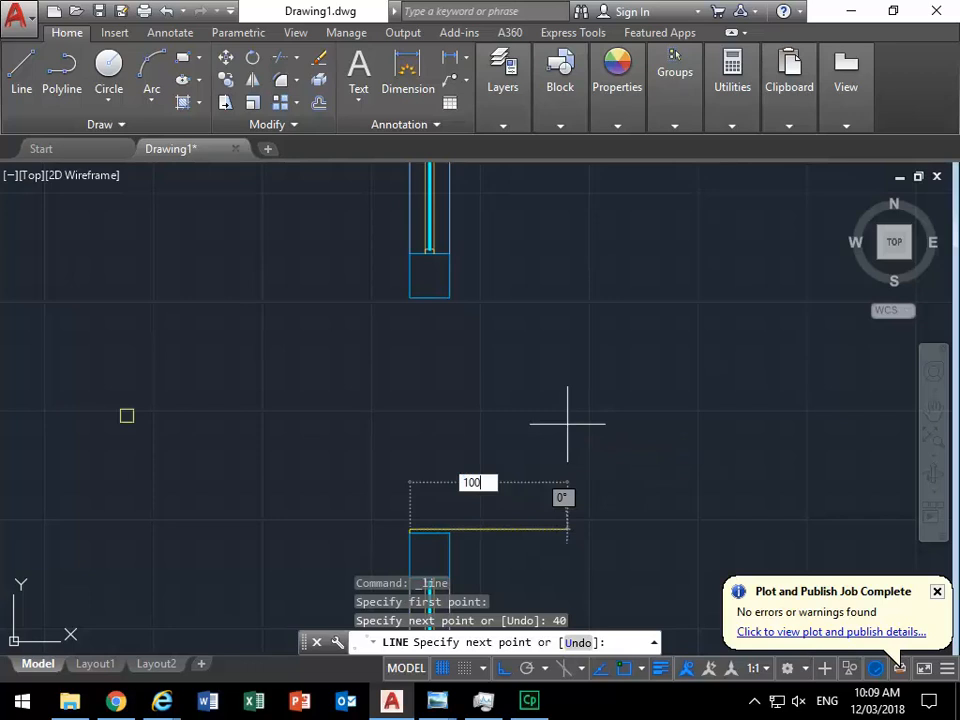
key(Return)
middle_drag(388, 502, 409, 348)
scroll(460, 380, up, 5)
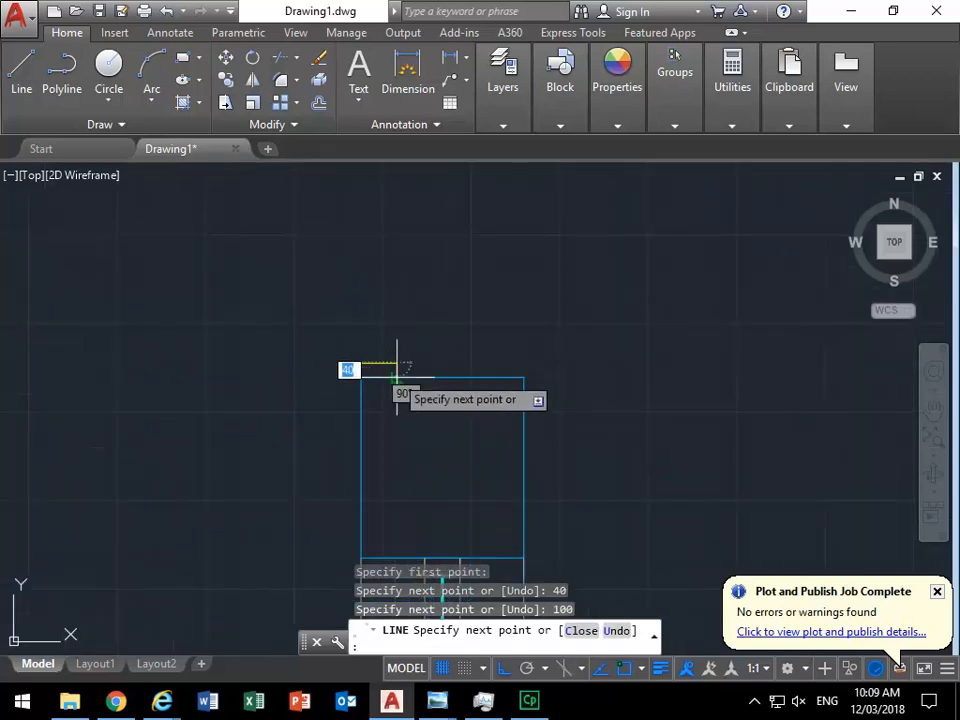
click(397, 377)
right_click(354, 290)
click(386, 302)
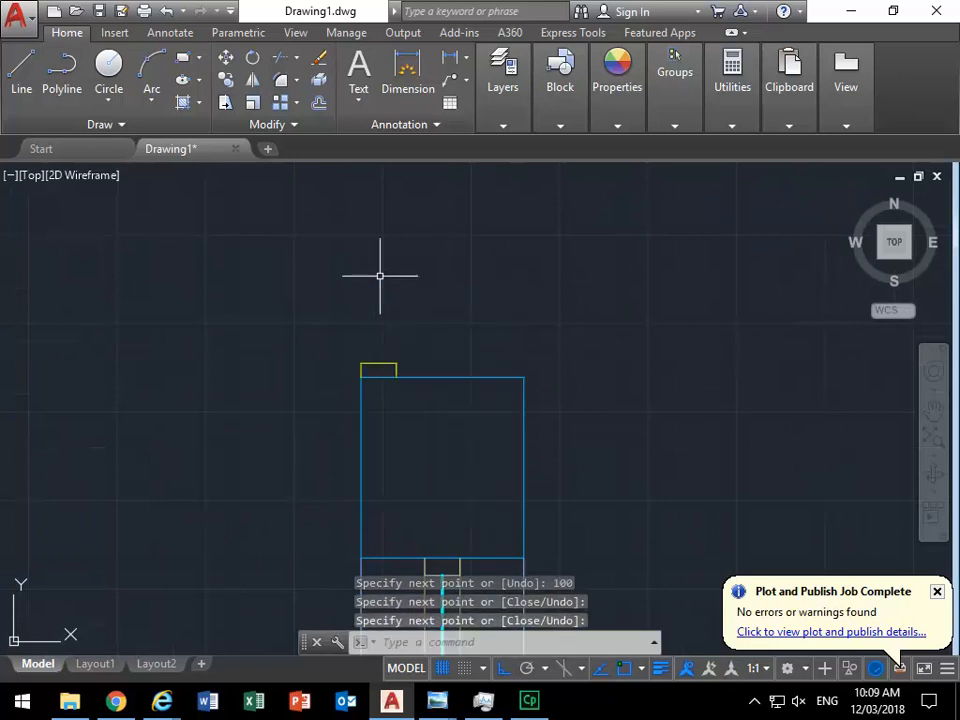
scroll(380, 276, down, 4)
mouse_move(380, 276)
middle_down()
mouse_move(366, 499)
mouse_move(298, 467)
mouse_move(285, 478)
mouse_move(266, 456)
mouse_move(299, 448)
middle_up()
scroll(345, 480, down, 2)
scroll(298, 463, up, 2)
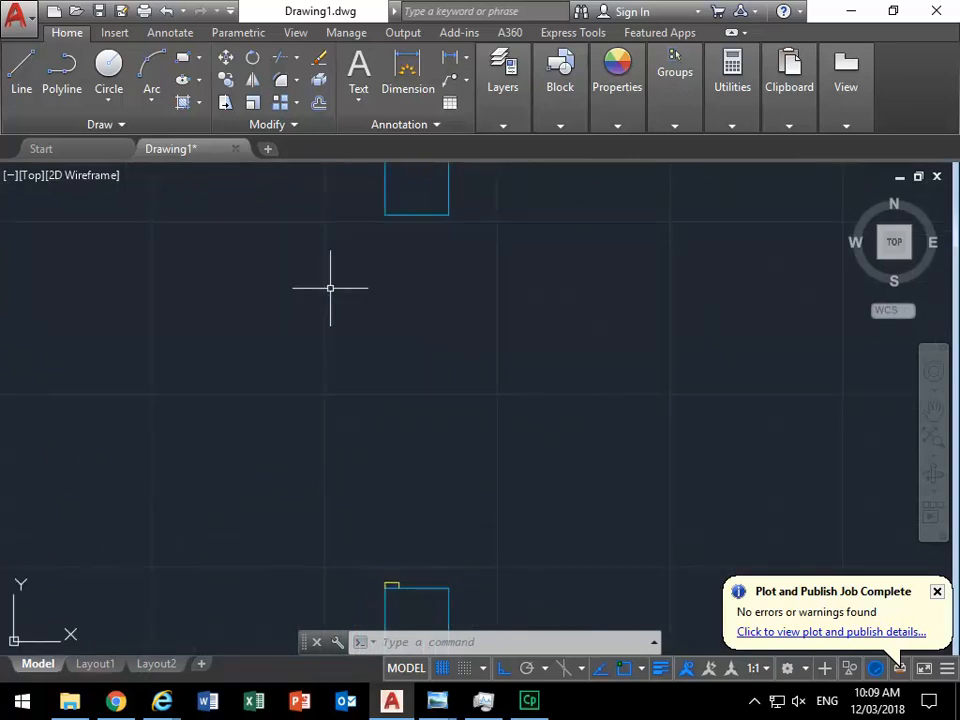
click(28, 68)
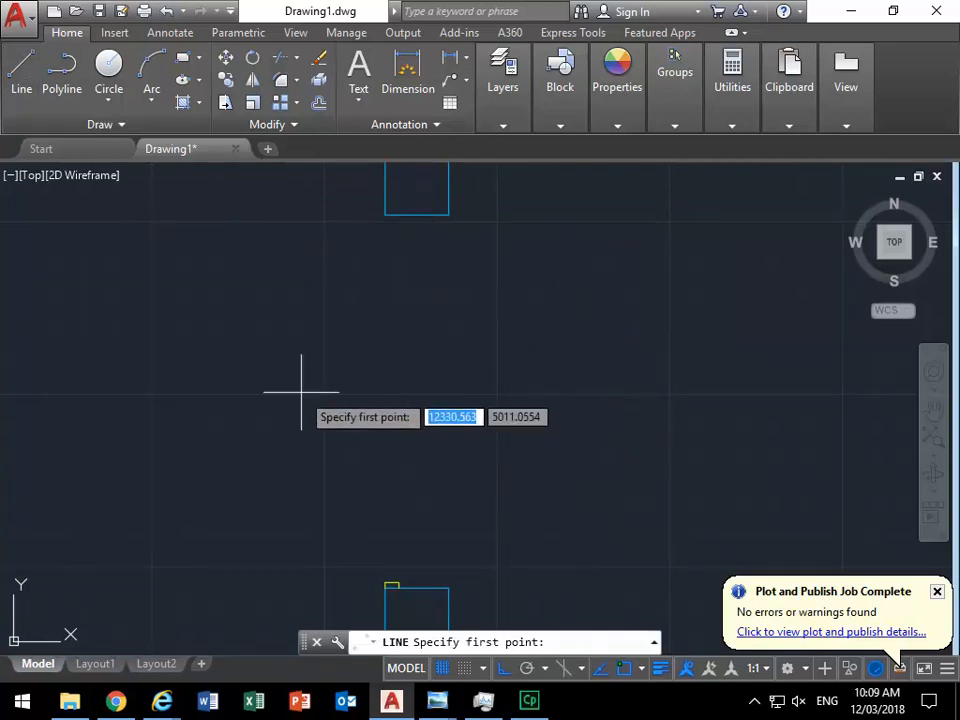
key(Escape)
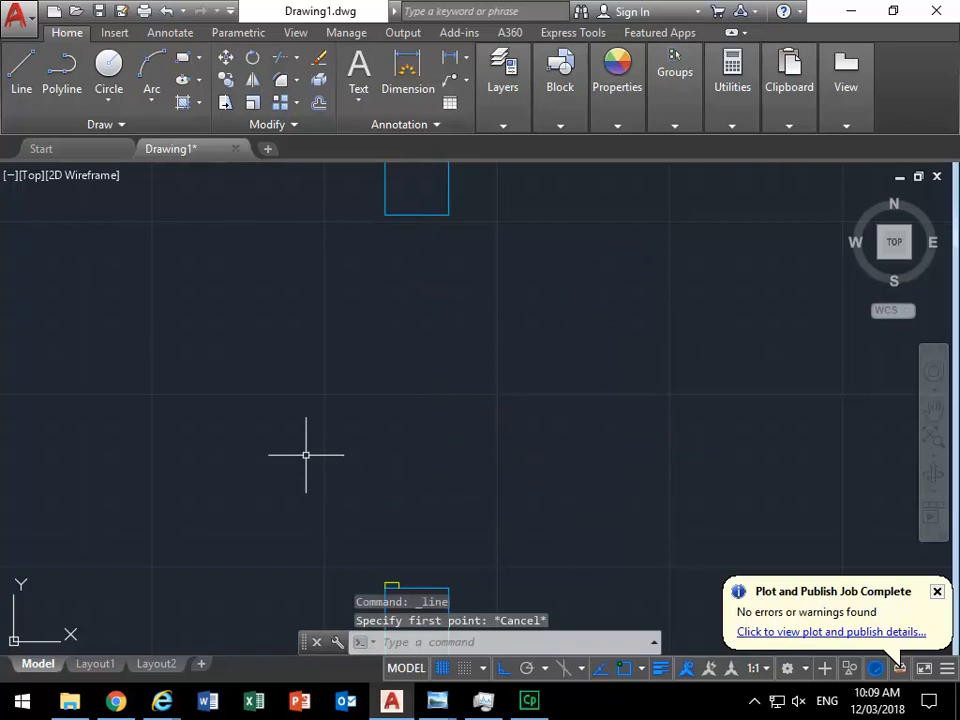
Mirror the door frame outline to the opposite side of the opening about the horizontal axis through the west wall's midpoint, keeping the original.
scroll(424, 501, down, 3)
middle_drag(424, 501, 570, 495)
scroll(526, 484, down, 2)
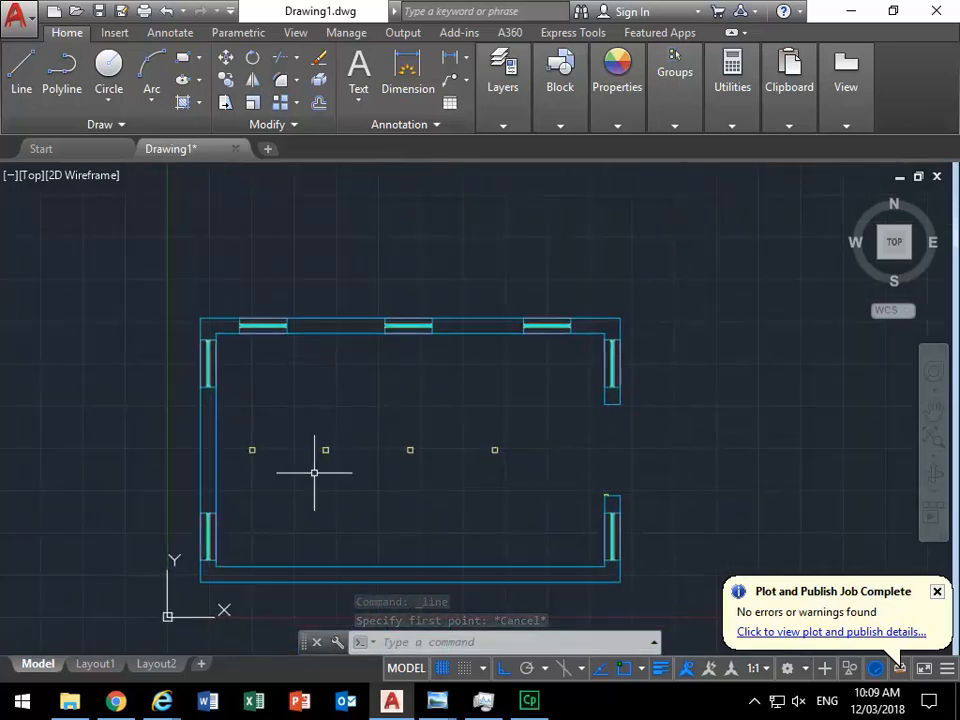
scroll(626, 491, up, 2)
scroll(587, 482, up, 2)
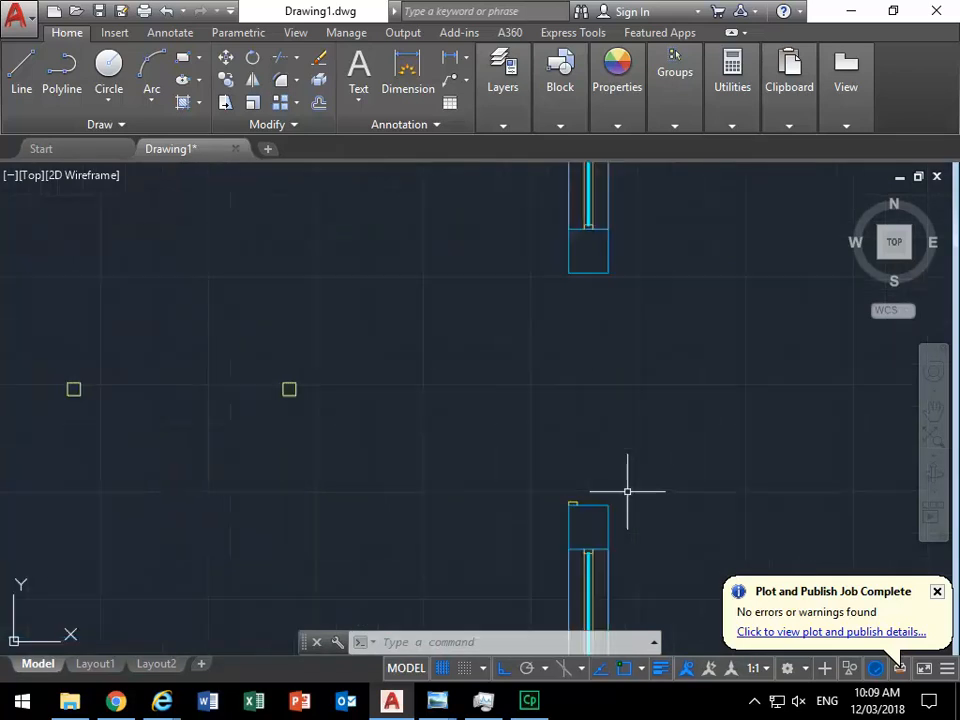
click(544, 478)
click(600, 527)
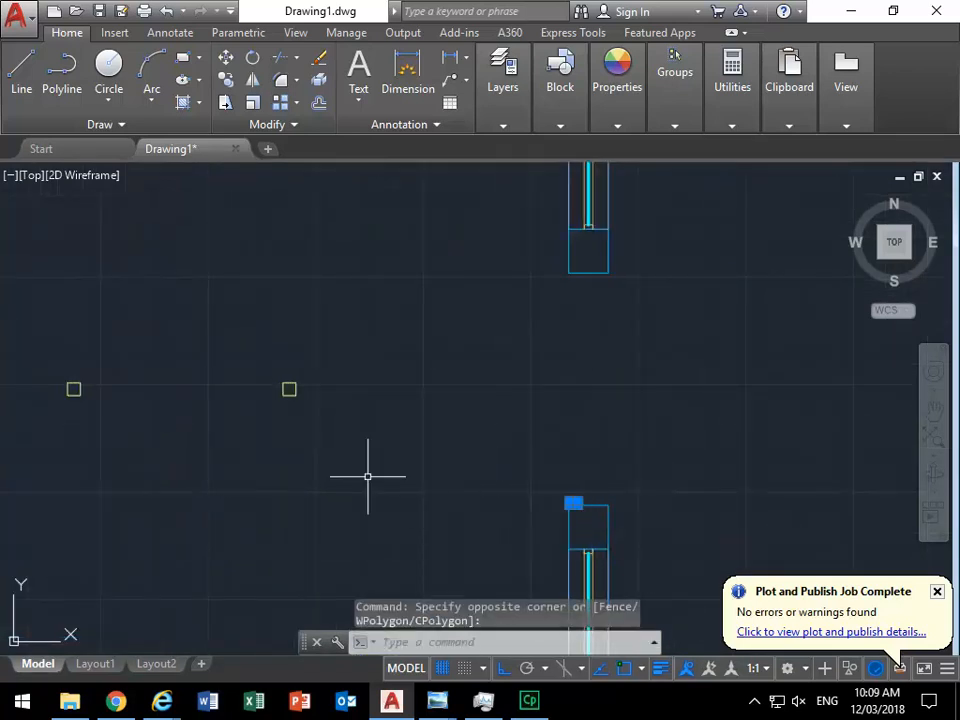
scroll(480, 478, down, 2)
middle_drag(568, 471, 598, 470)
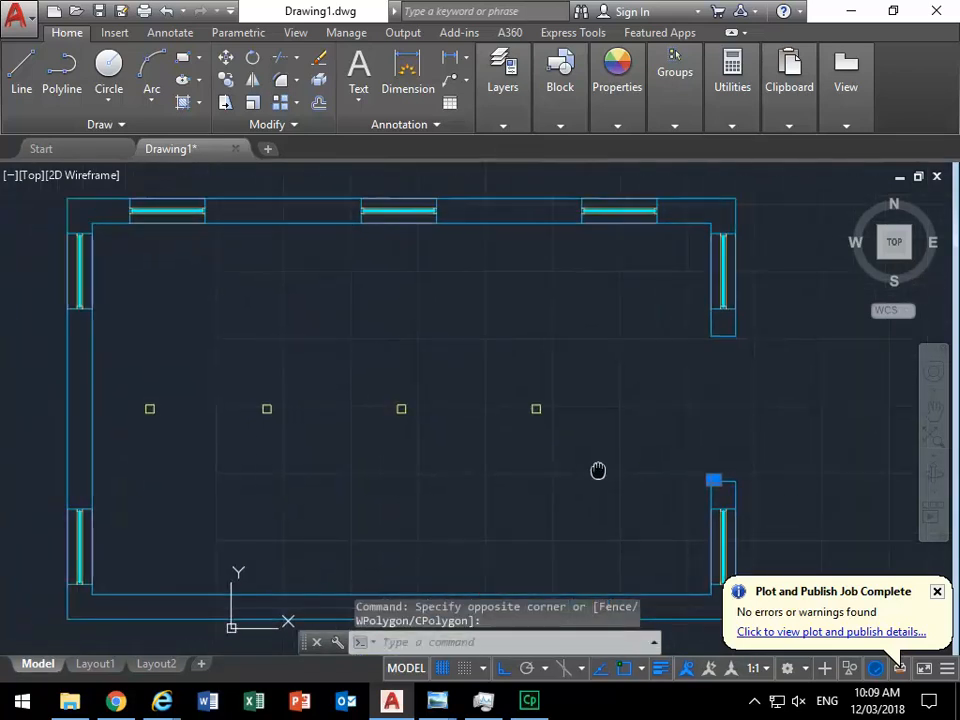
click(252, 84)
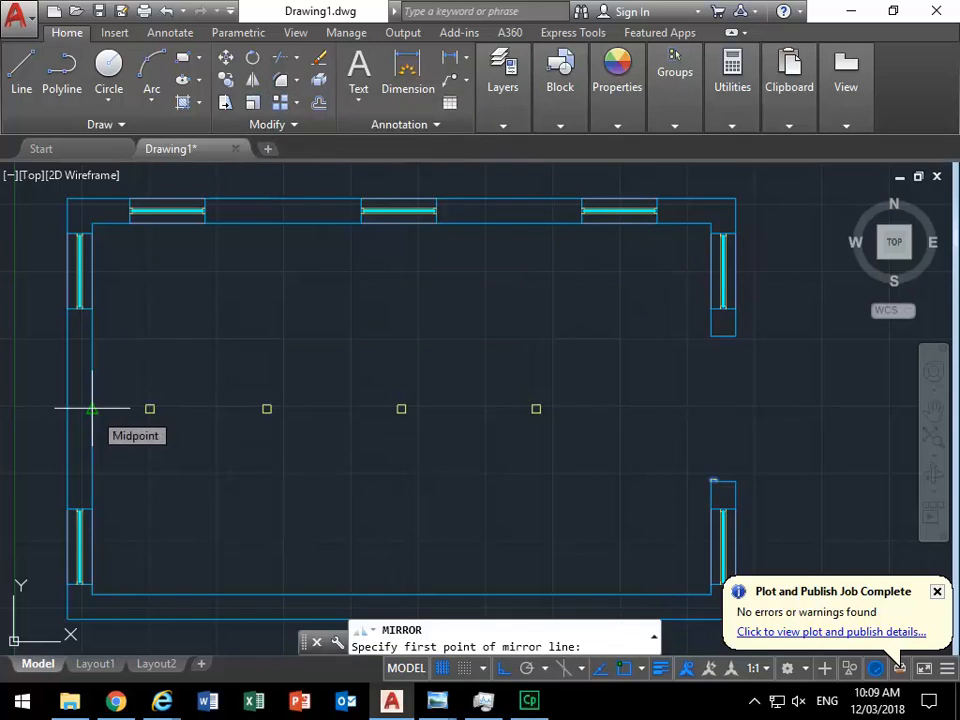
click(92, 408)
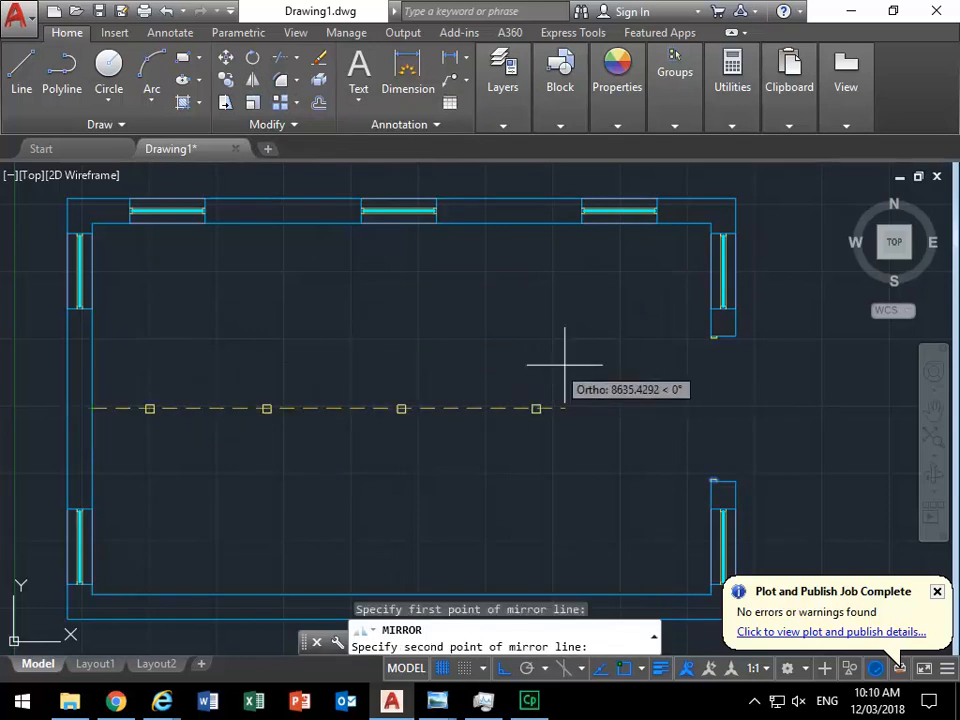
click(628, 370)
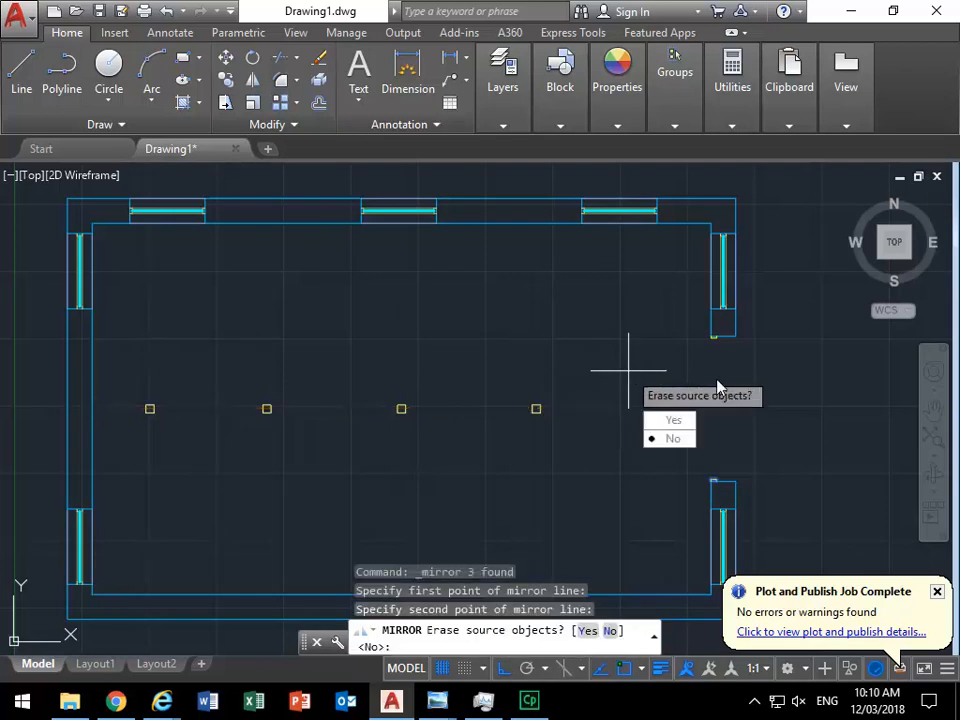
key(Return)
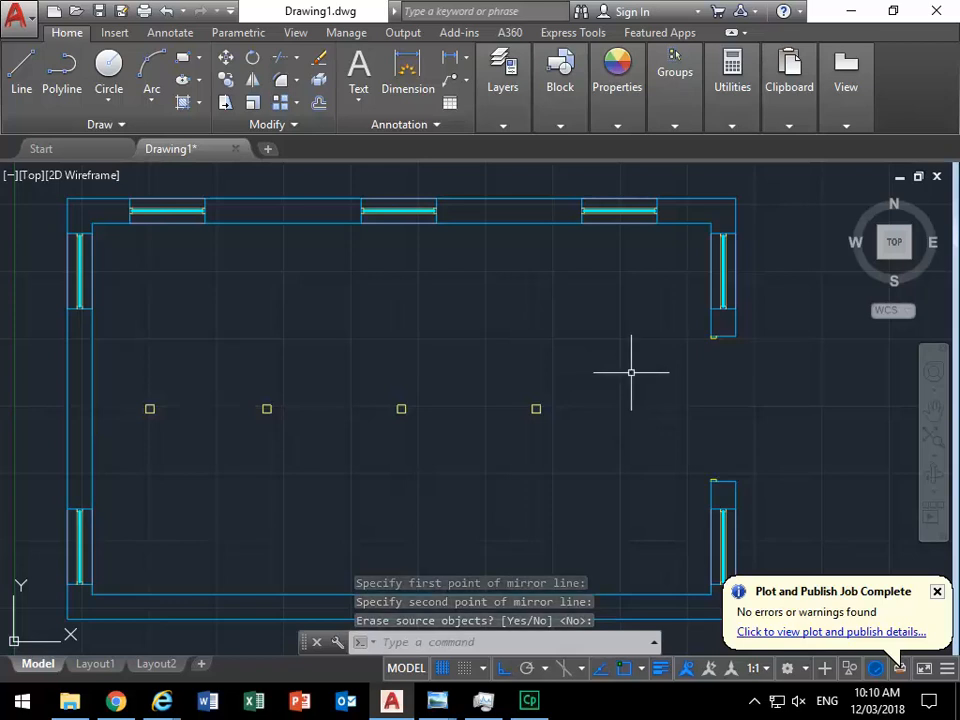
Examine the door frame outlines on both sides of the east wall opening.
scroll(786, 403, up, 4)
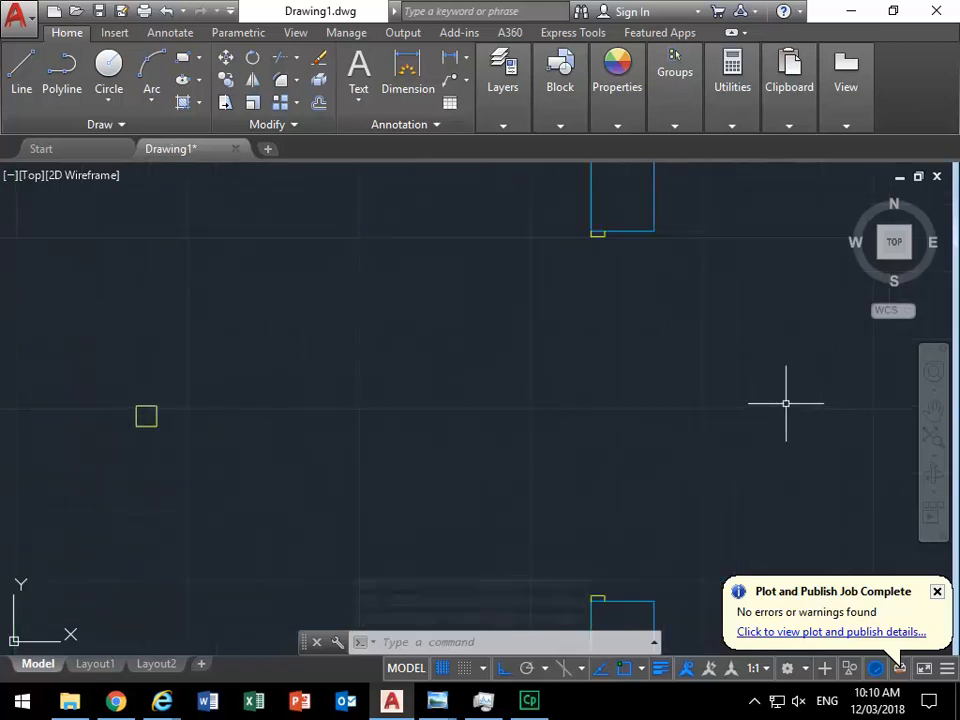
scroll(779, 394, down, 2)
middle_drag(765, 397, 677, 362)
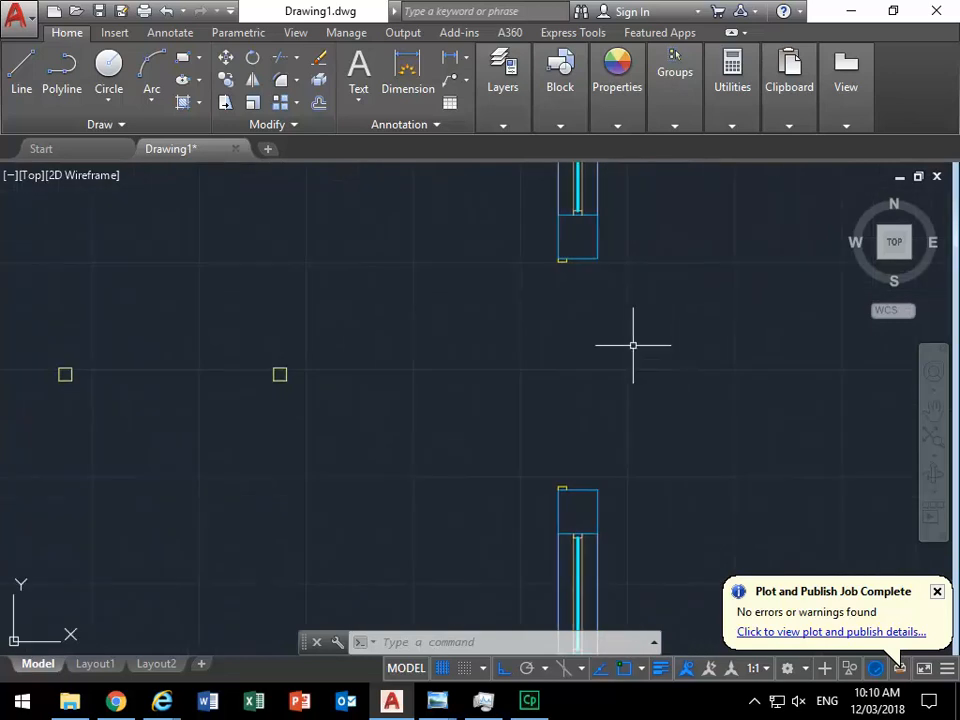
scroll(520, 480, up, 3)
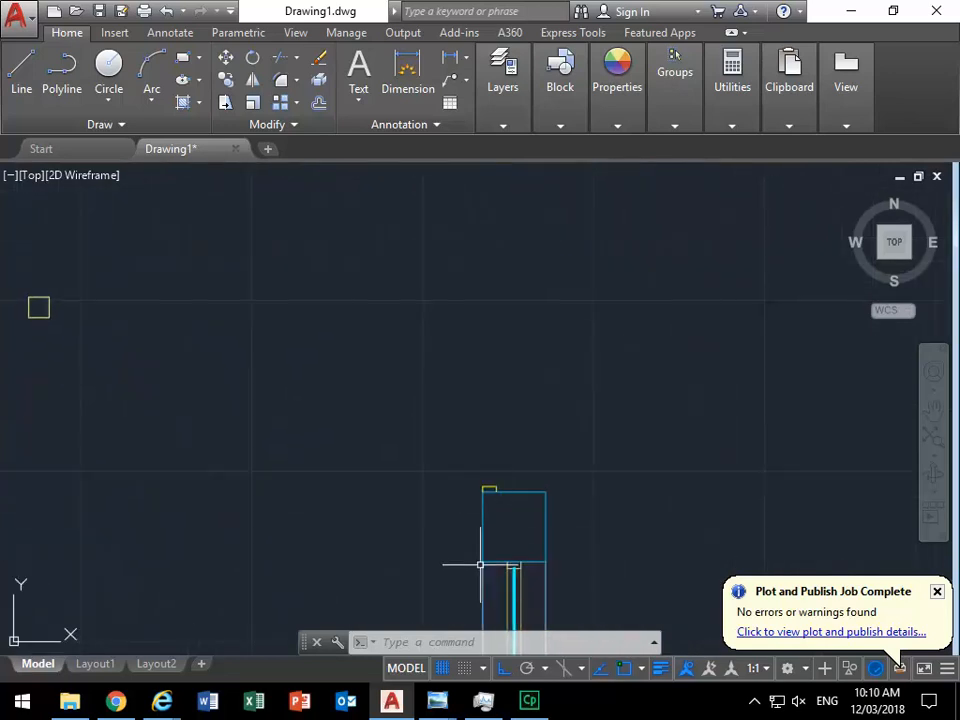
scroll(499, 514, up, 3)
middle_drag(499, 514, 477, 467)
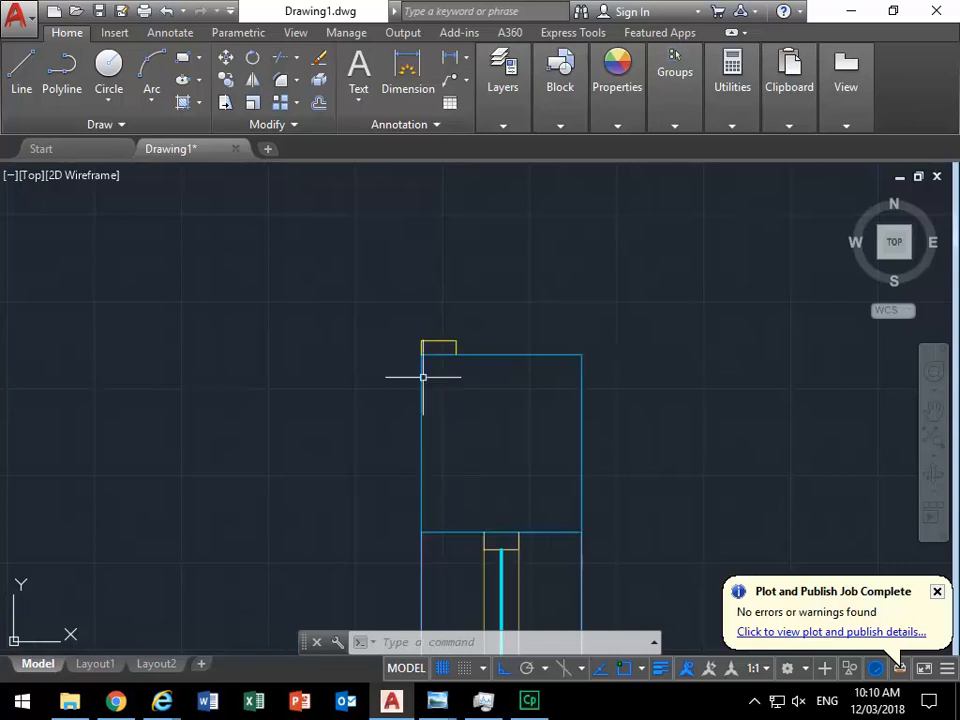
mouse_move(425, 341)
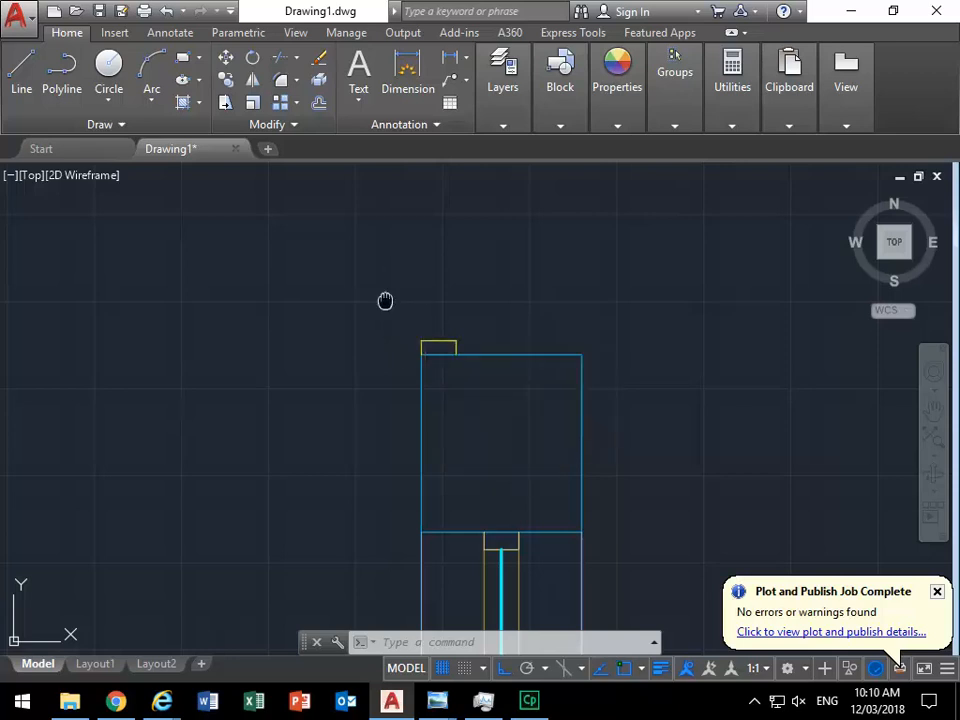
middle_drag(386, 300, 444, 377)
scroll(424, 497, down, 6)
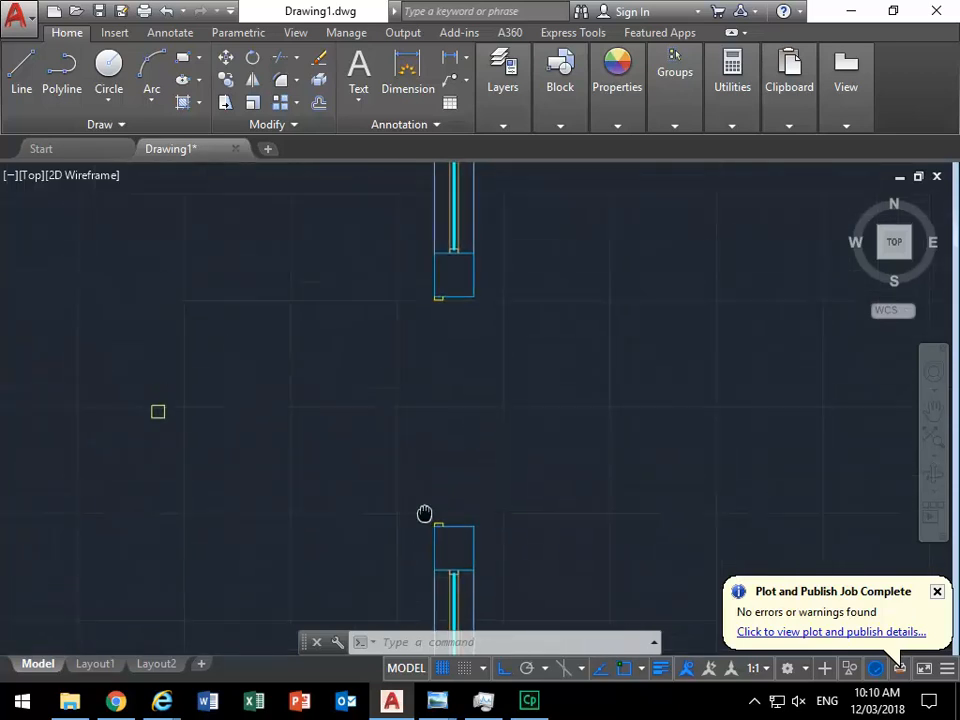
Measure the clear distance between the inner corners of the two door frames across the east wall opening.
scroll(422, 430, up, 3)
middle_drag(415, 437, 433, 489)
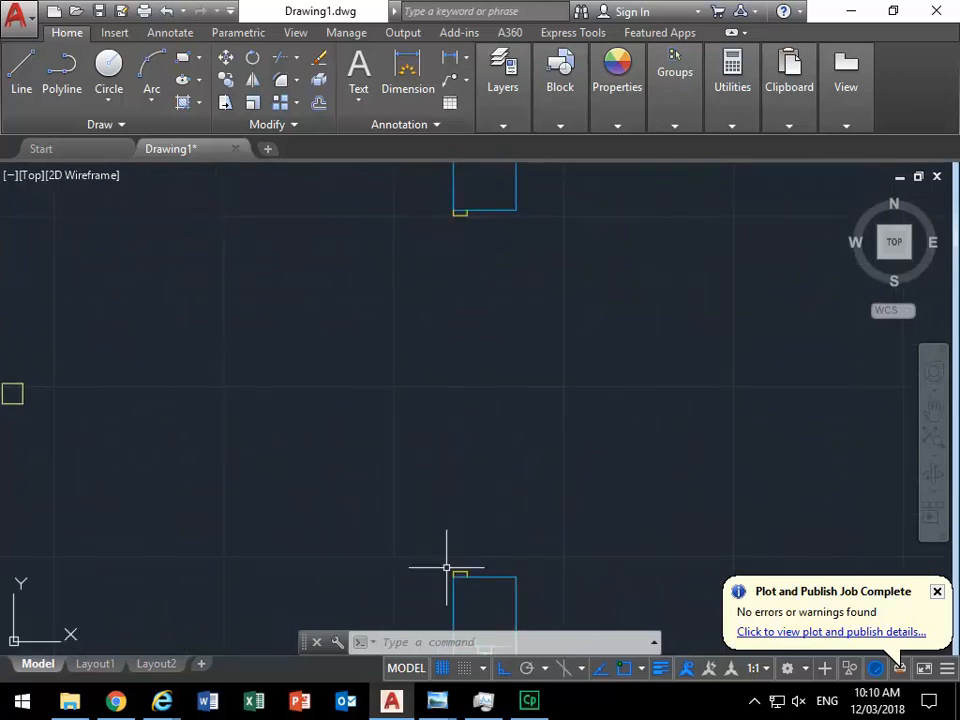
click(519, 96)
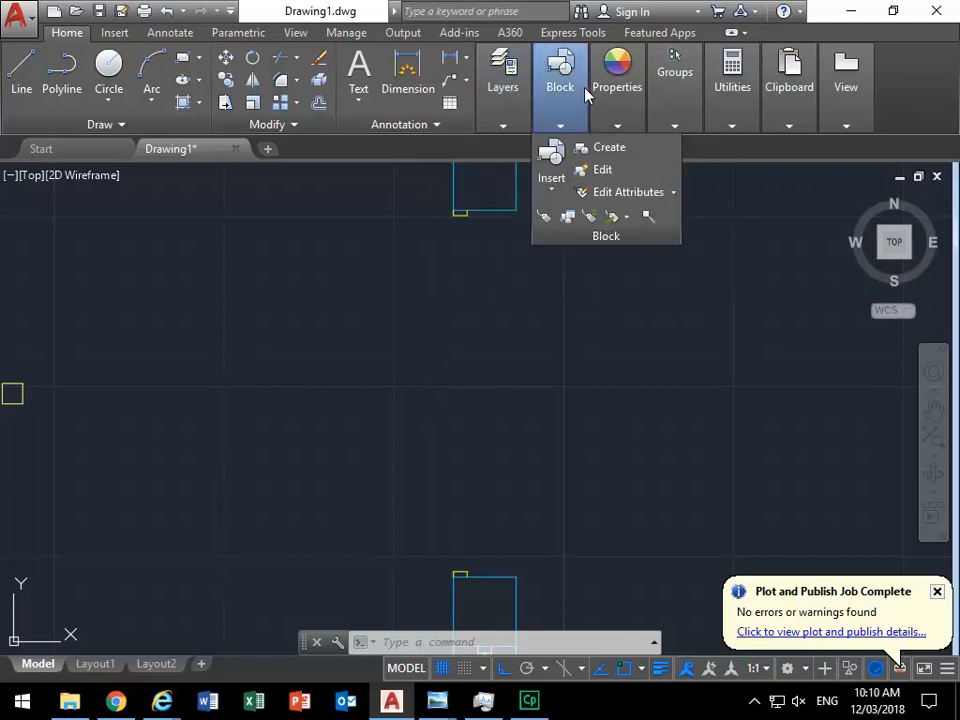
mouse_move(732, 110)
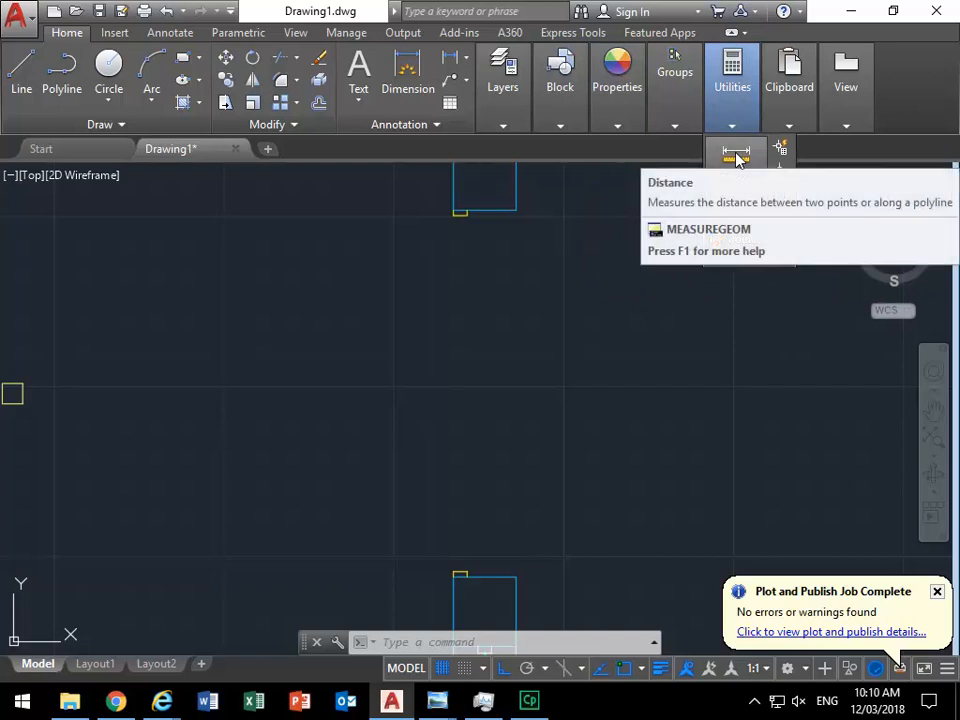
click(736, 158)
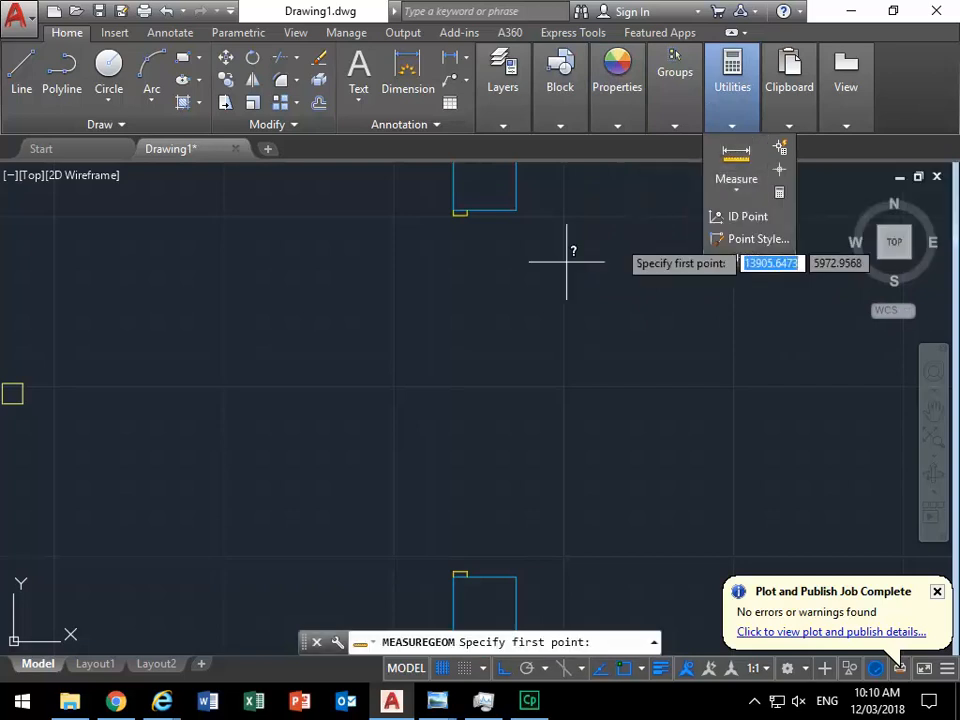
click(455, 213)
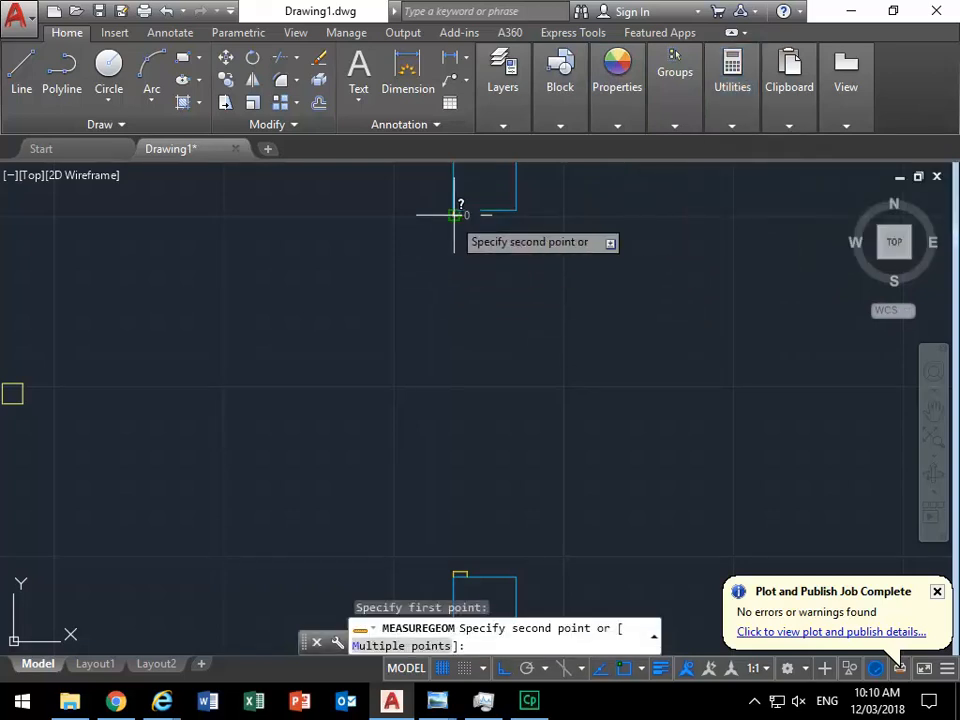
click(456, 572)
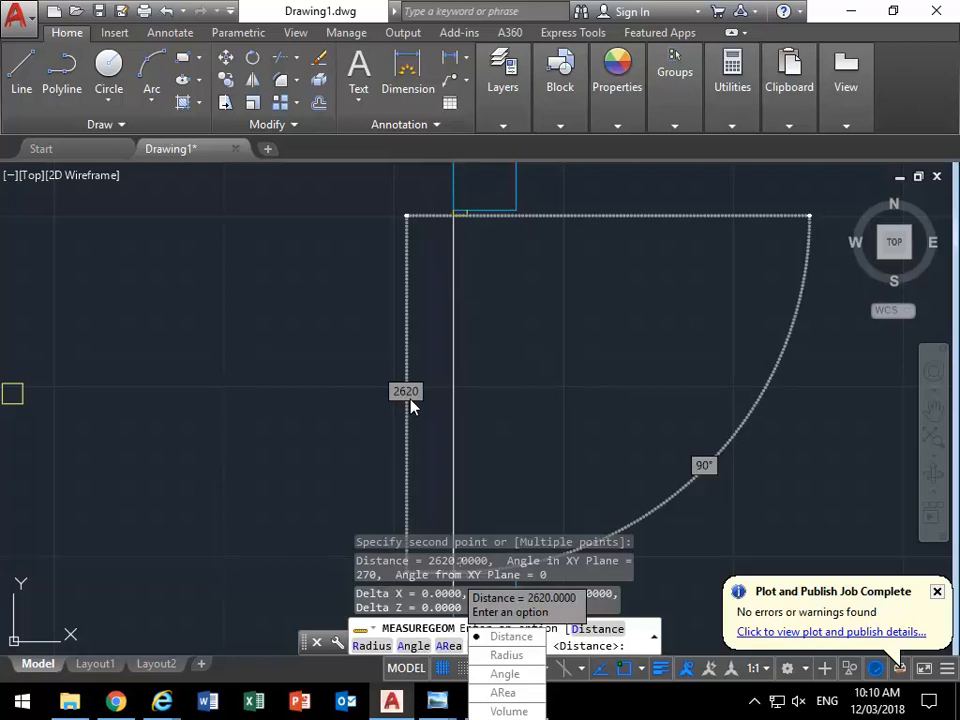
key(Return)
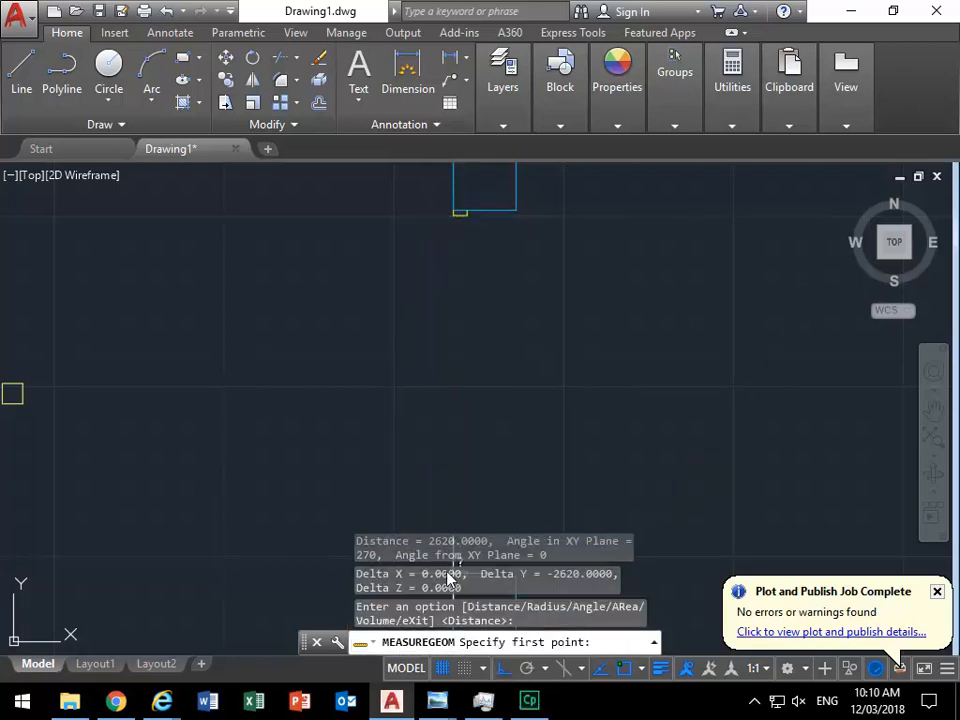
middle_drag(332, 467, 358, 426)
click(489, 163)
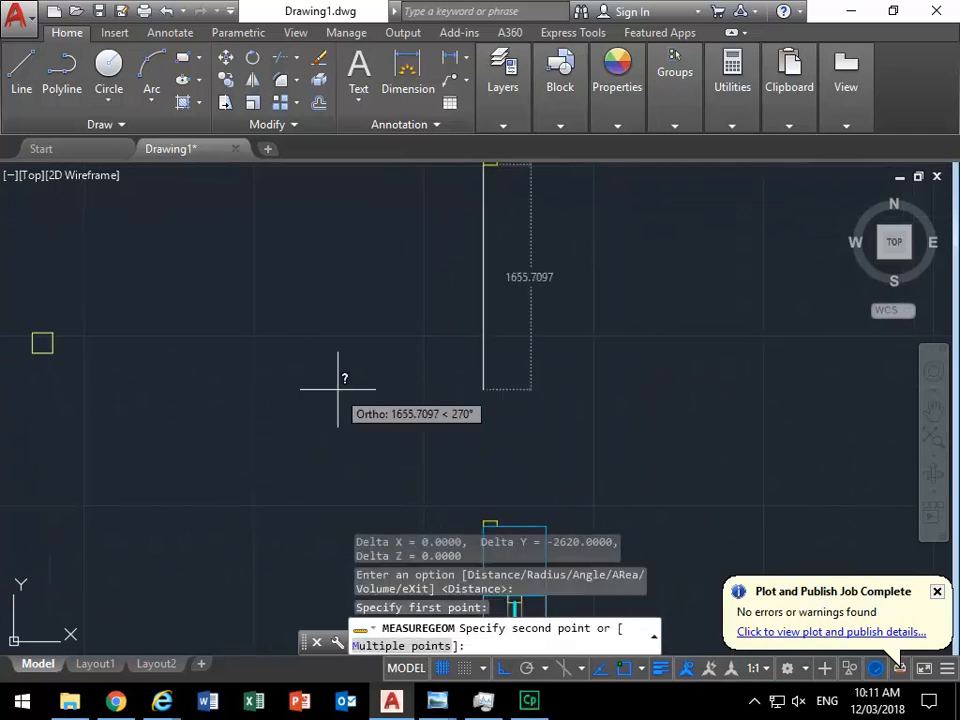
key(Escape)
key(Escape)
key(Escape)
Make A-X-DOOR the current layer.
middle_drag(350, 339, 374, 349)
click(519, 85)
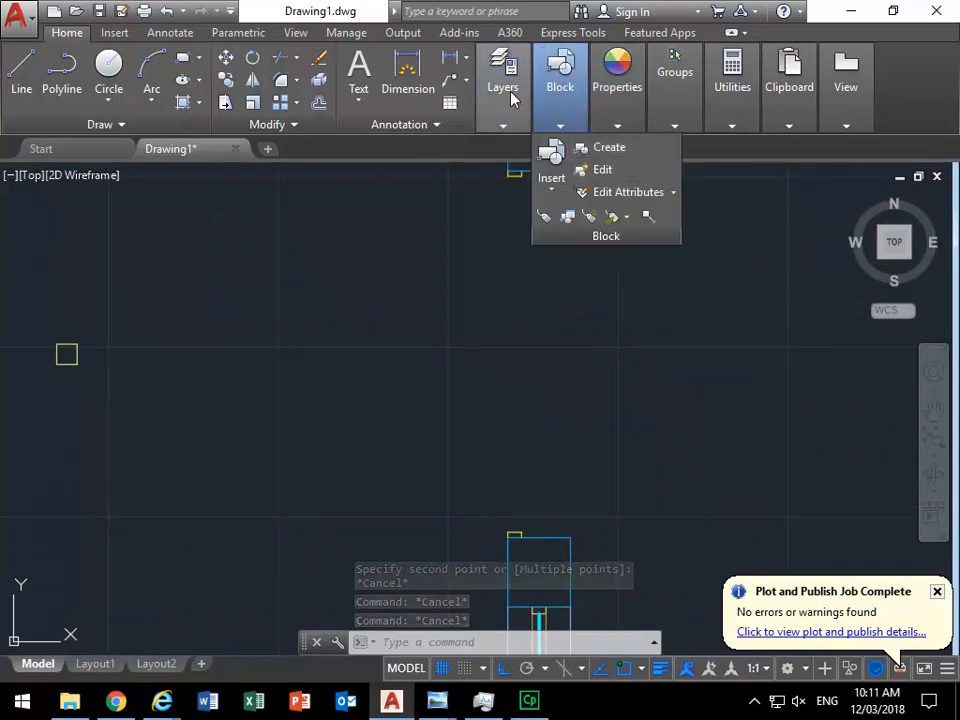
click(510, 95)
click(607, 150)
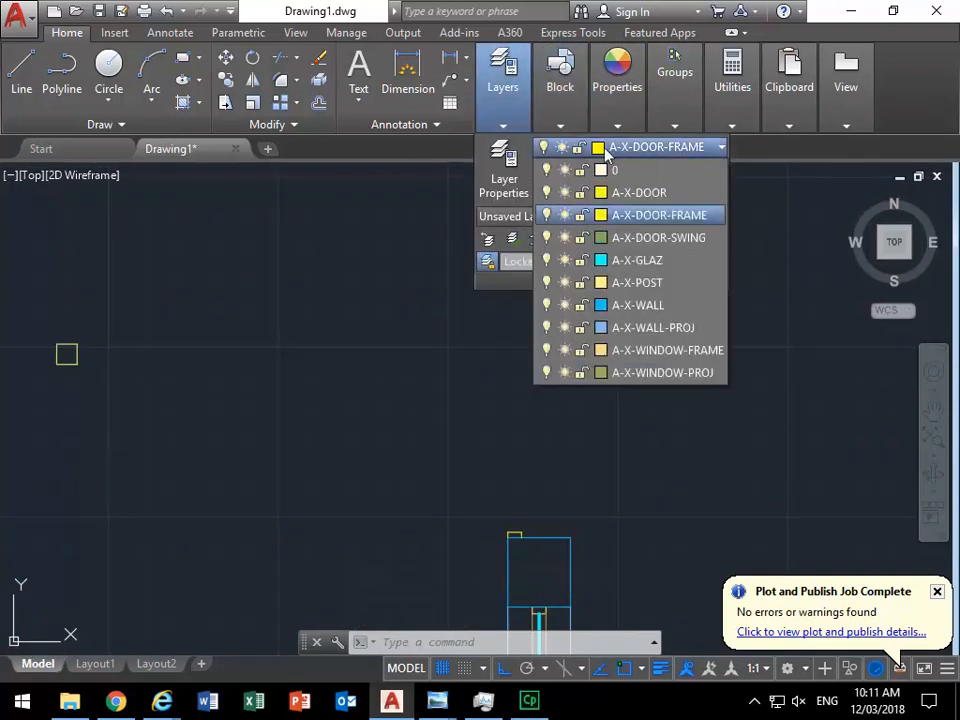
click(640, 193)
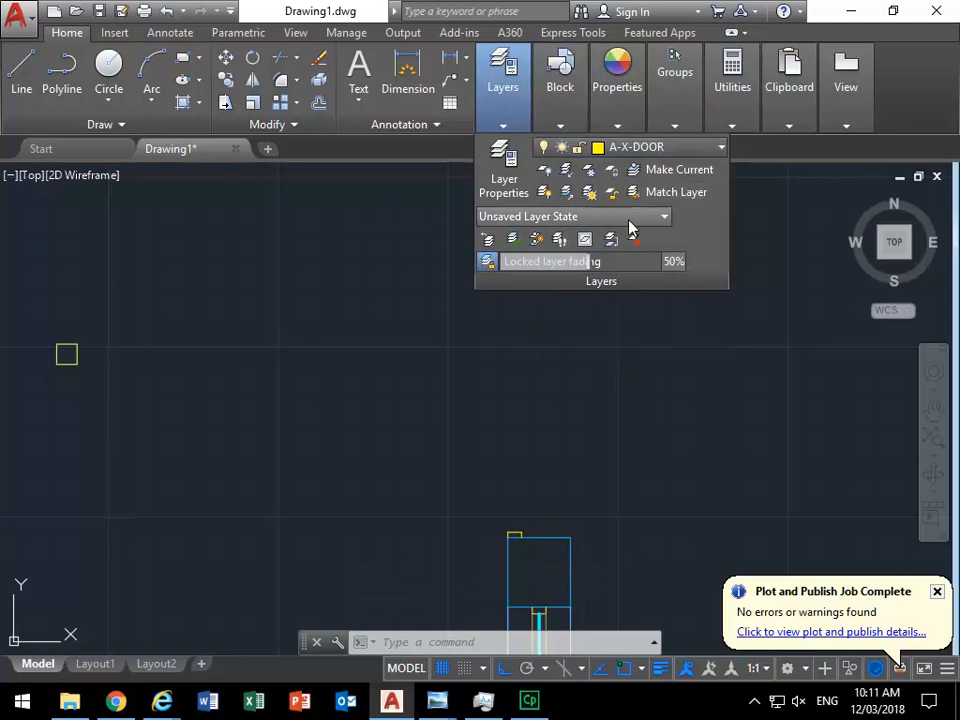
Draw a 1310 line horizontally into the room from the inner corner of the door frame below the opening.
click(21, 76)
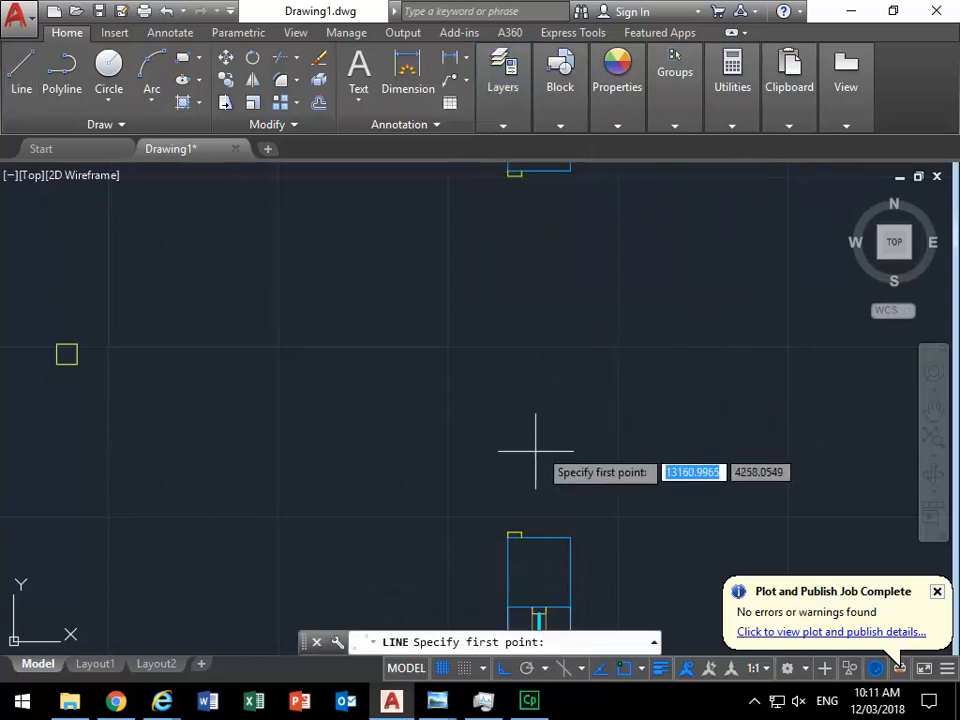
click(508, 531)
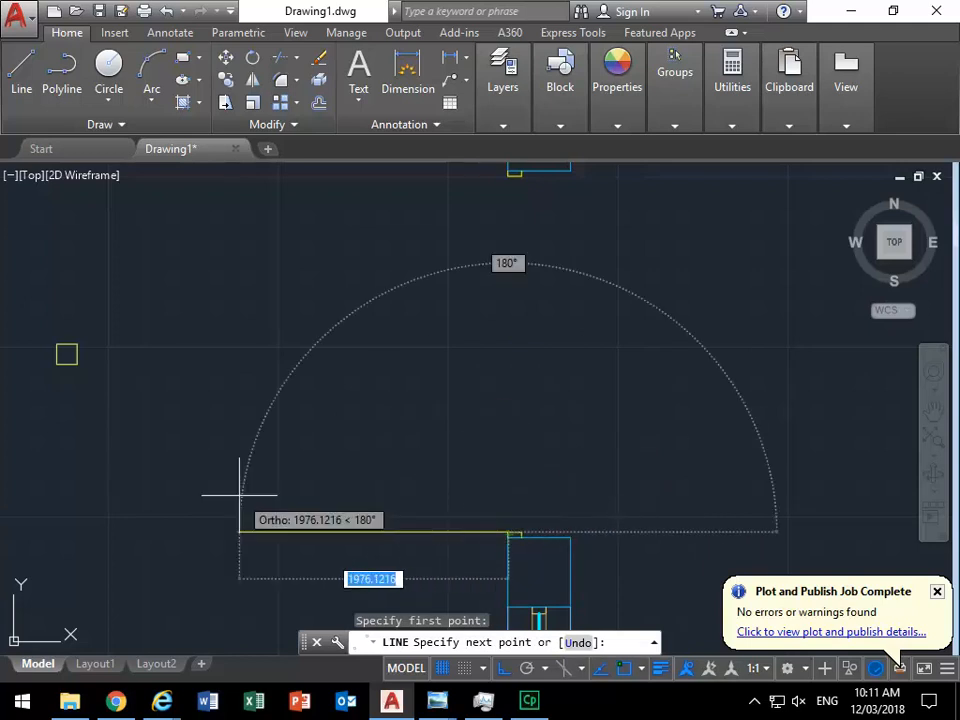
text(1310)
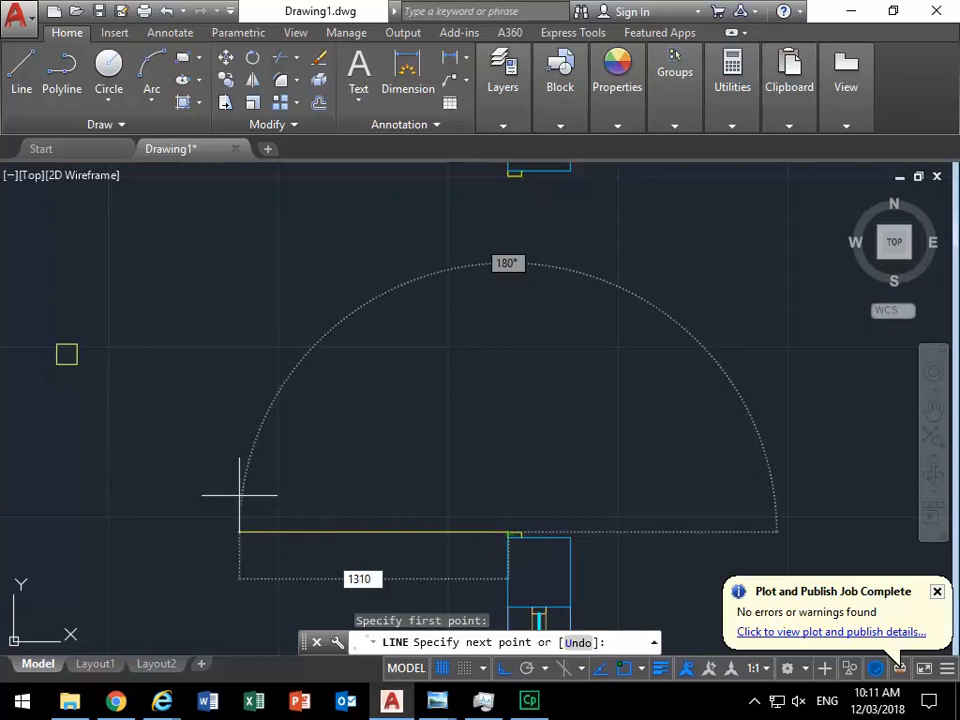
key(Return)
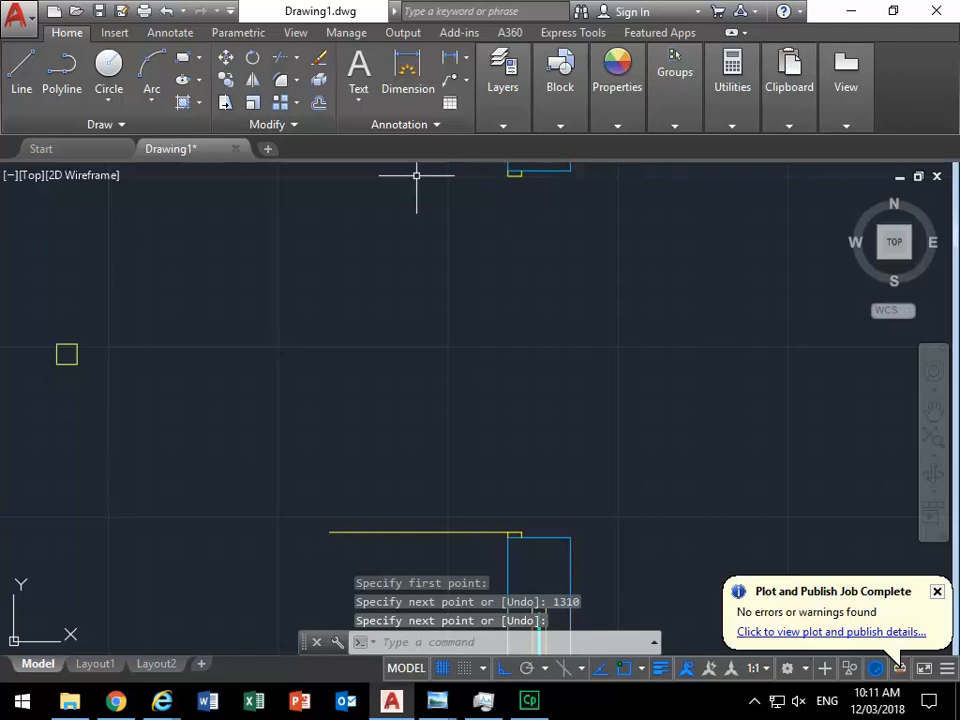
Draw a matching 1310 line horizontally into the room from the inner corner of the door frame above the opening.
click(22, 70)
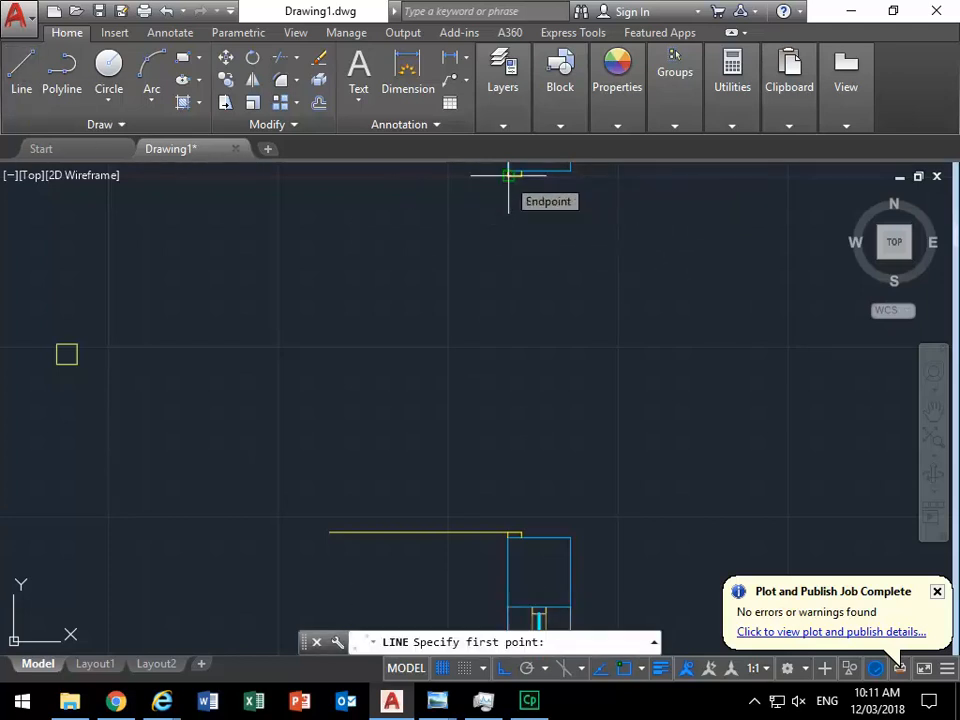
click(508, 176)
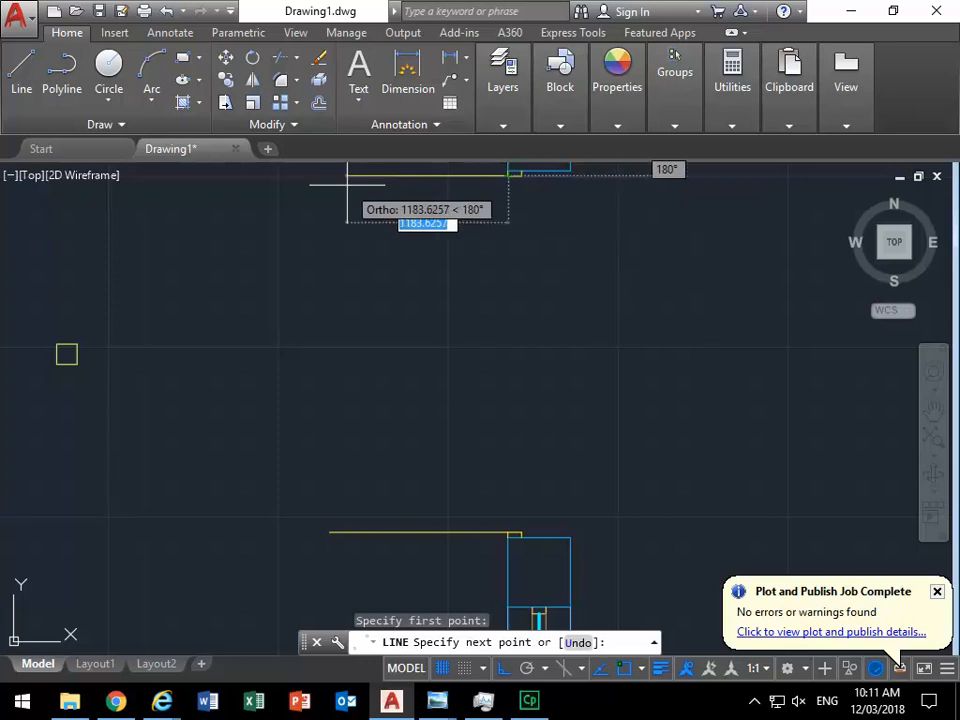
text(1310)
key(Return)
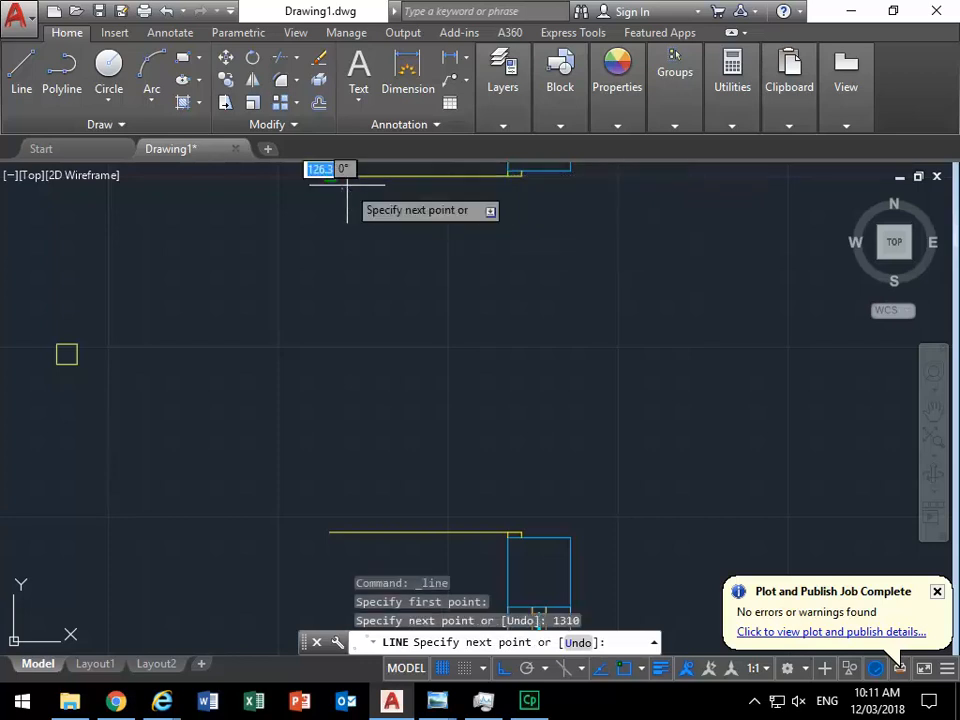
key(Return)
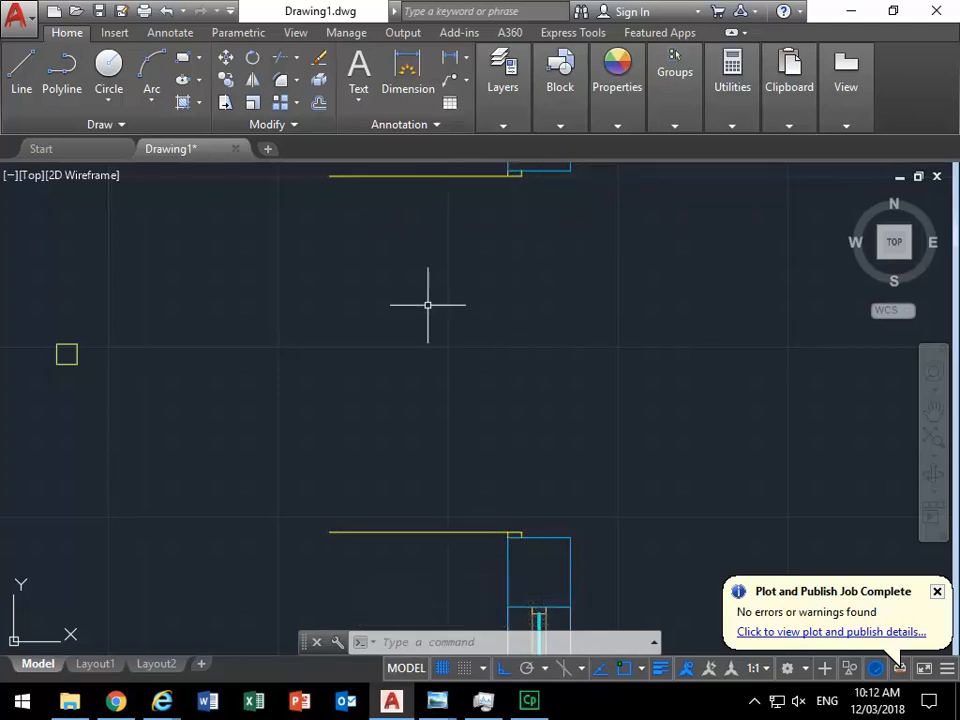
Offset the lower door line by 35 towards the middle of the opening.
middle_drag(427, 305, 424, 340)
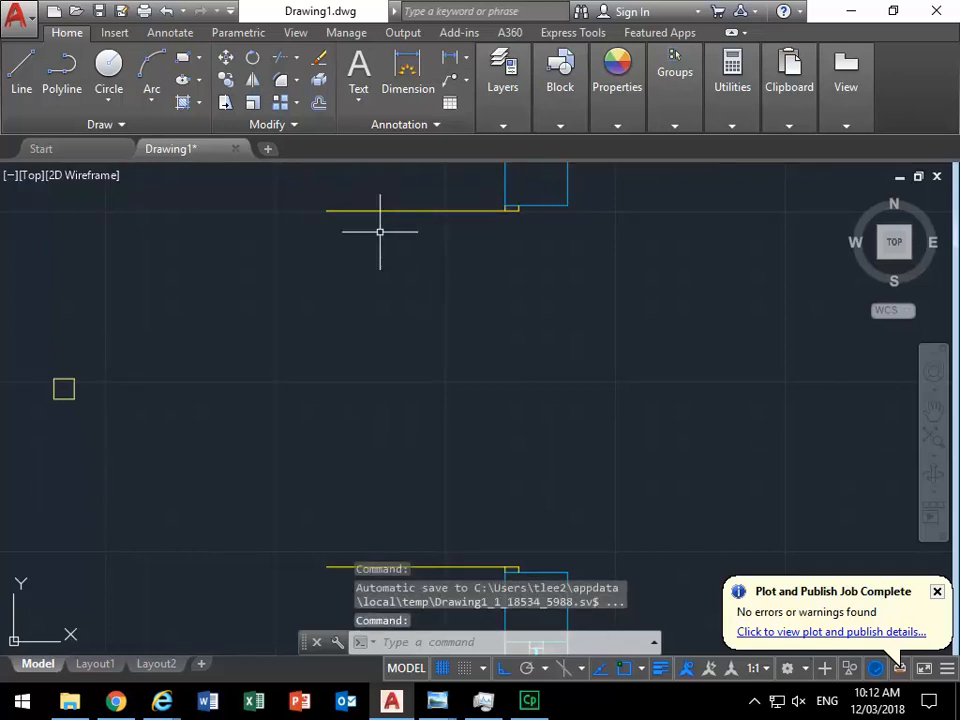
mouse_move(390, 532)
middle_down()
mouse_move(379, 414)
mouse_move(360, 400)
middle_up()
scroll(379, 414, up, 4)
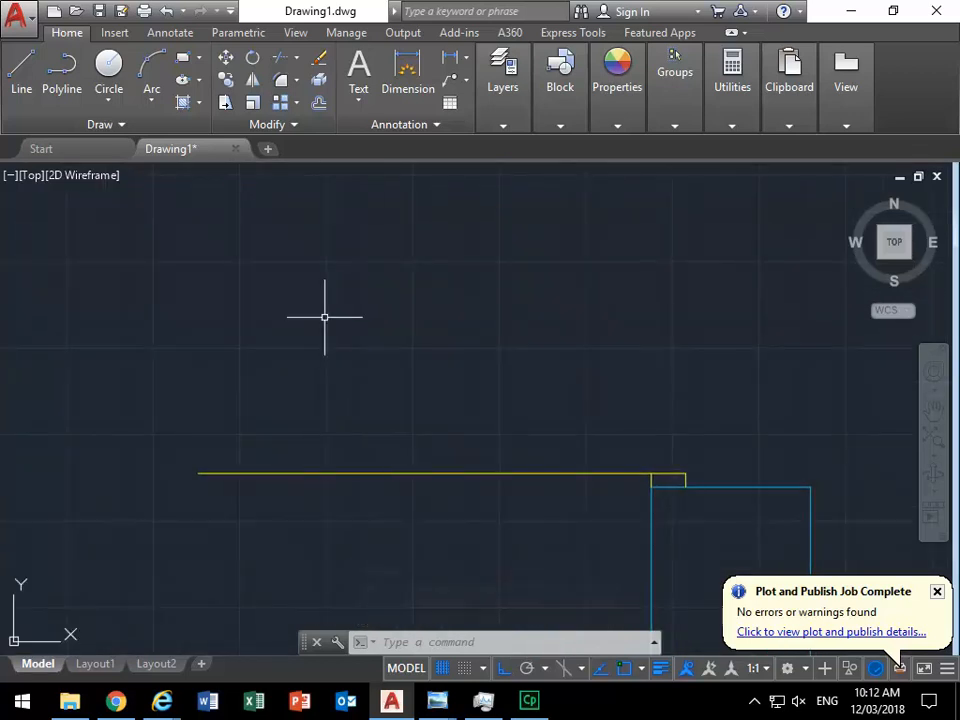
click(319, 104)
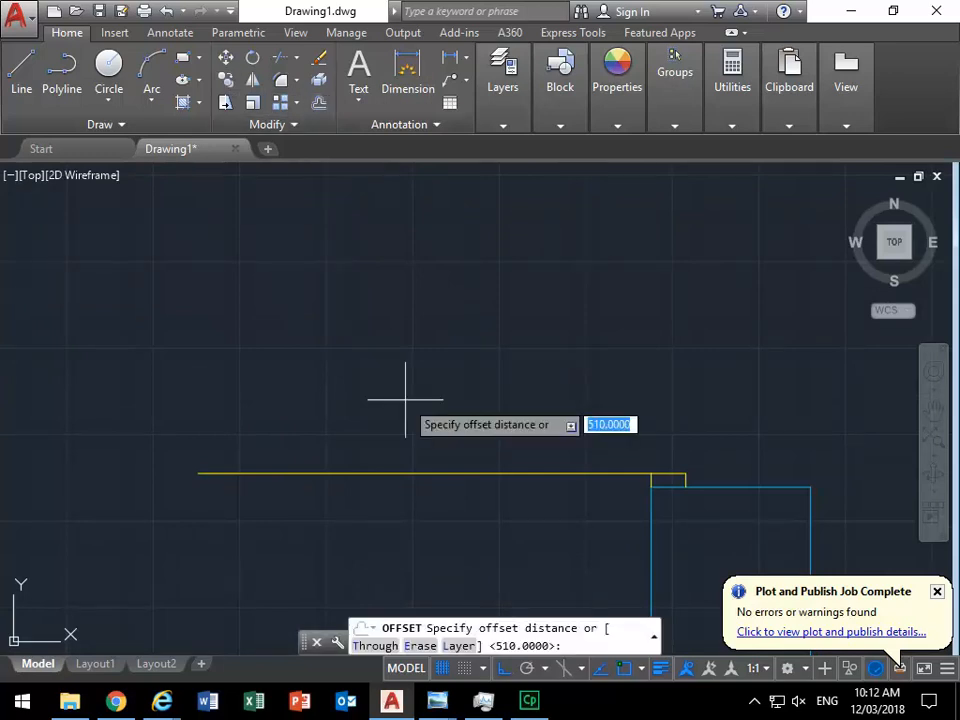
text(35)
key(Return)
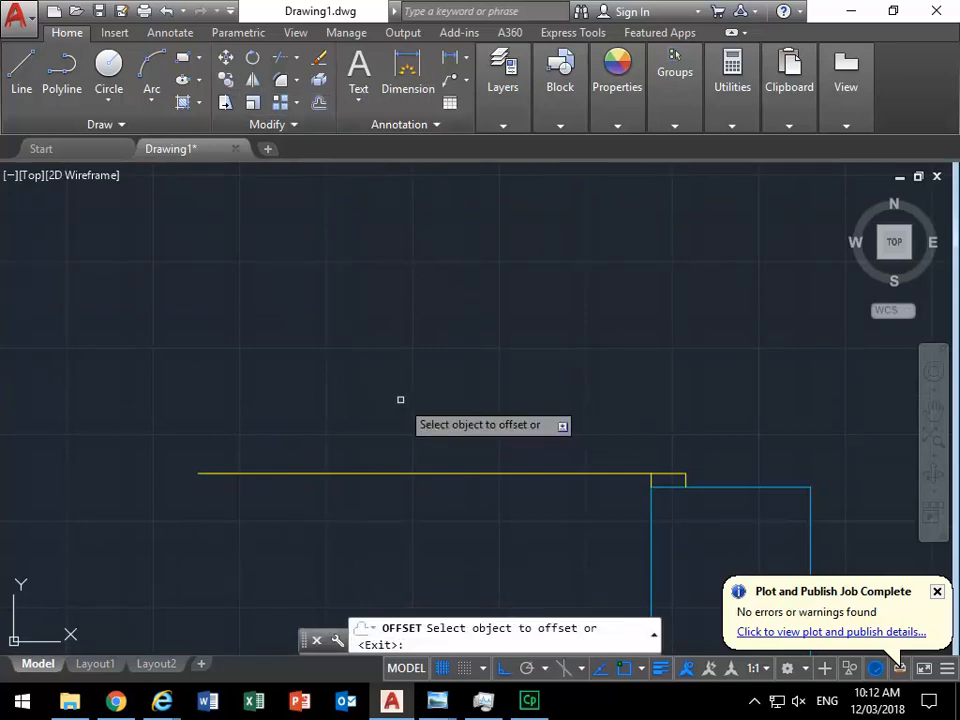
click(401, 472)
click(386, 356)
key(Return)
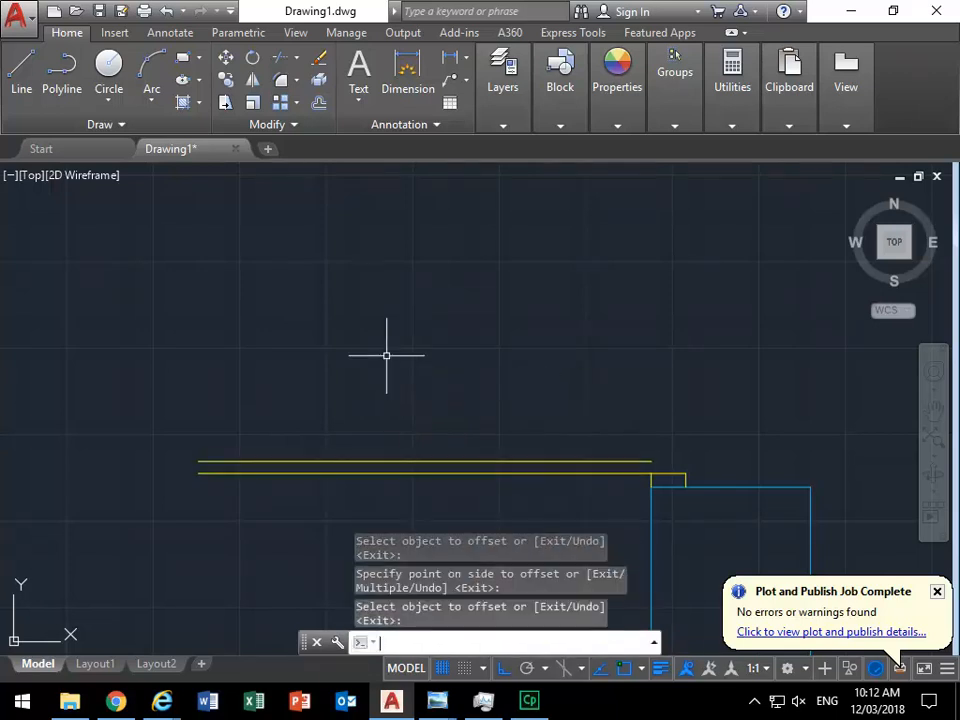
Close both ends of the lower door leaf with short lines joining its two parallel edges.
click(15, 78)
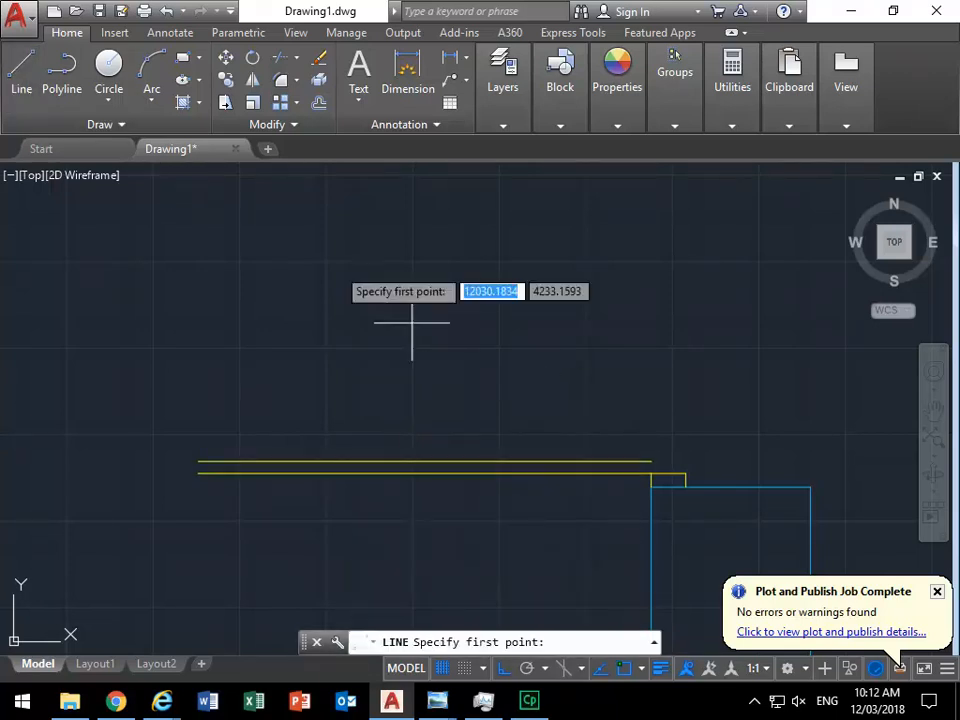
click(651, 472)
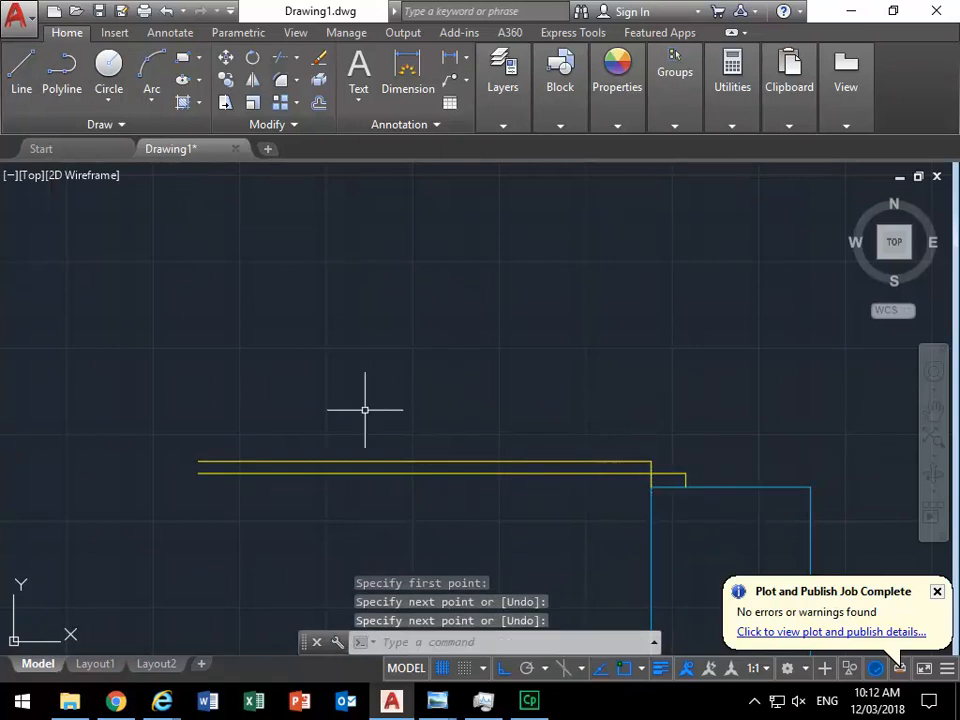
key(Return)
key(Return)
click(202, 466)
key(Return)
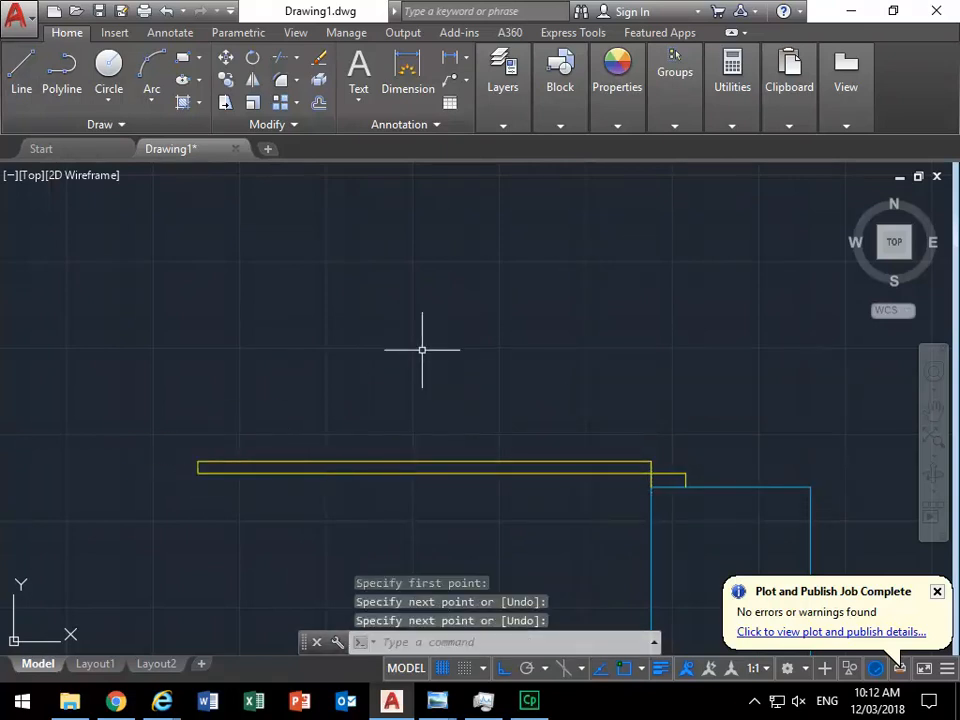
Copy the lower leaf's bottom edge and both end lines from its upper free corner to the free end of the upper door line.
scroll(480, 401, down, 2)
middle_drag(508, 287, 459, 451)
scroll(462, 443, down, 2)
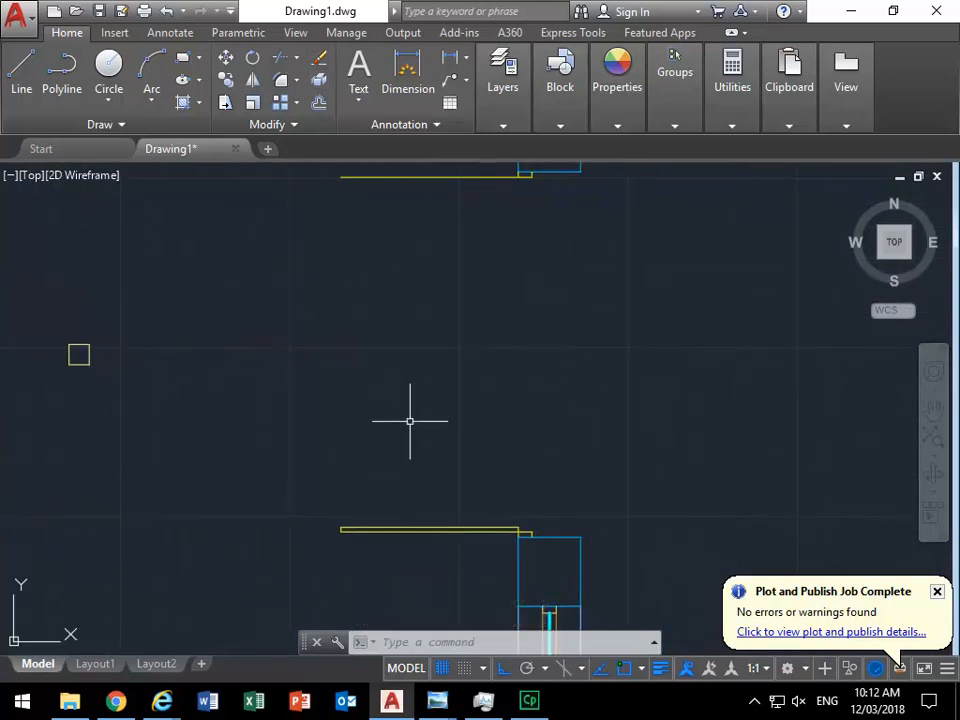
scroll(422, 525, up, 4)
middle_drag(433, 523, 499, 463)
click(747, 469)
mouse_move(714, 479)
mouse_down()
mouse_move(671, 465)
mouse_move(414, 461)
mouse_up()
scroll(304, 452, up, 2)
click(229, 429)
click(321, 512)
click(226, 80)
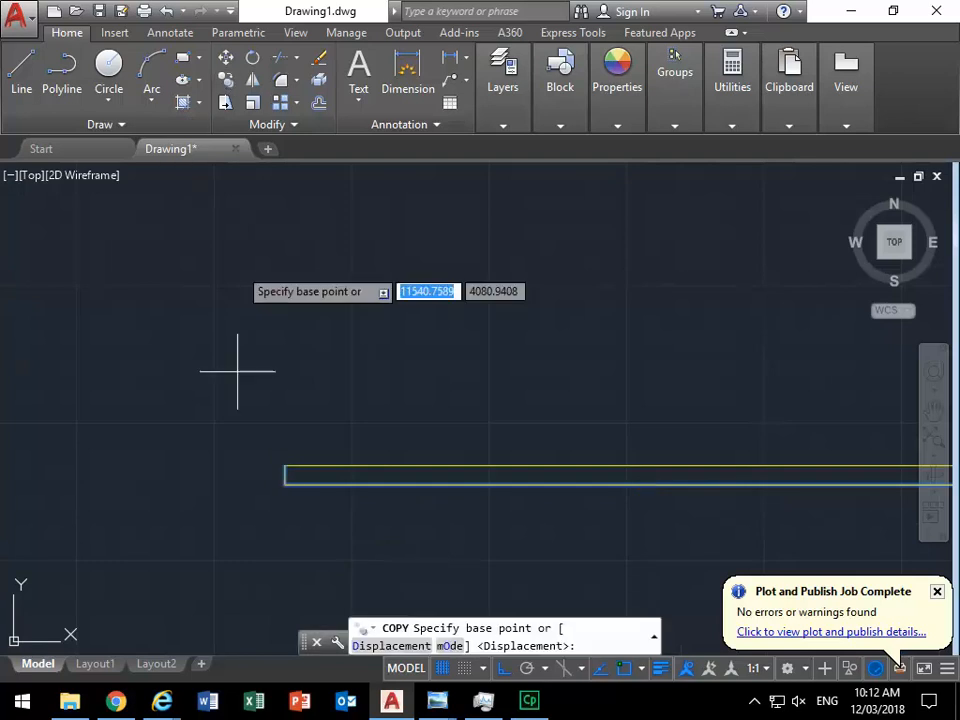
click(285, 466)
scroll(302, 561, down, 3)
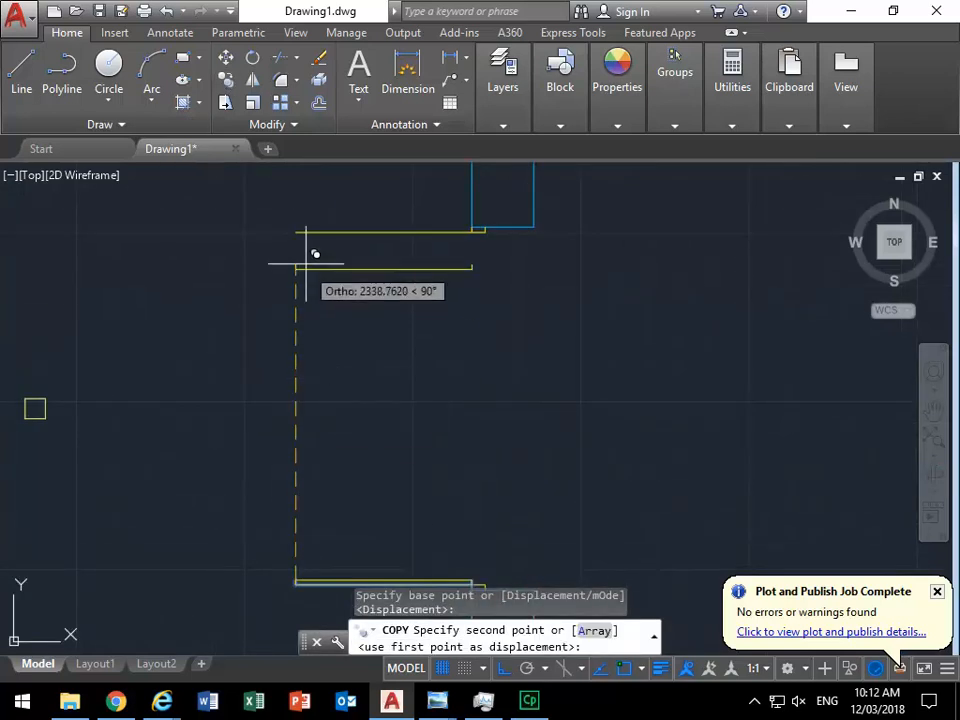
click(313, 214)
key(Escape)
middle_drag(352, 328, 321, 326)
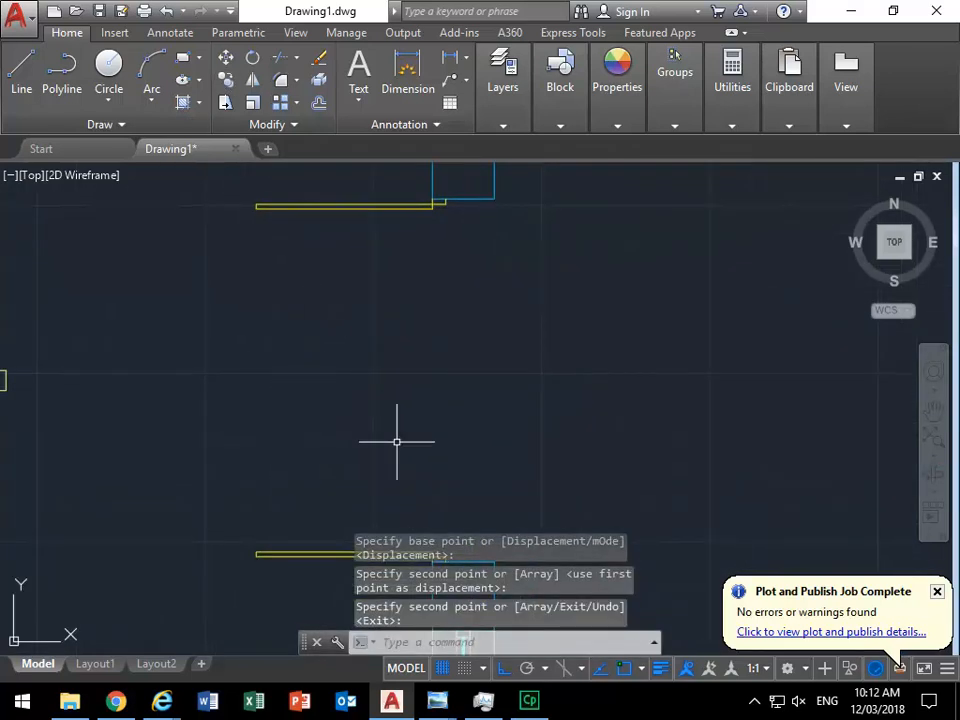
Make A-X-DOOR-SWING the current layer.
middle_drag(384, 433, 381, 426)
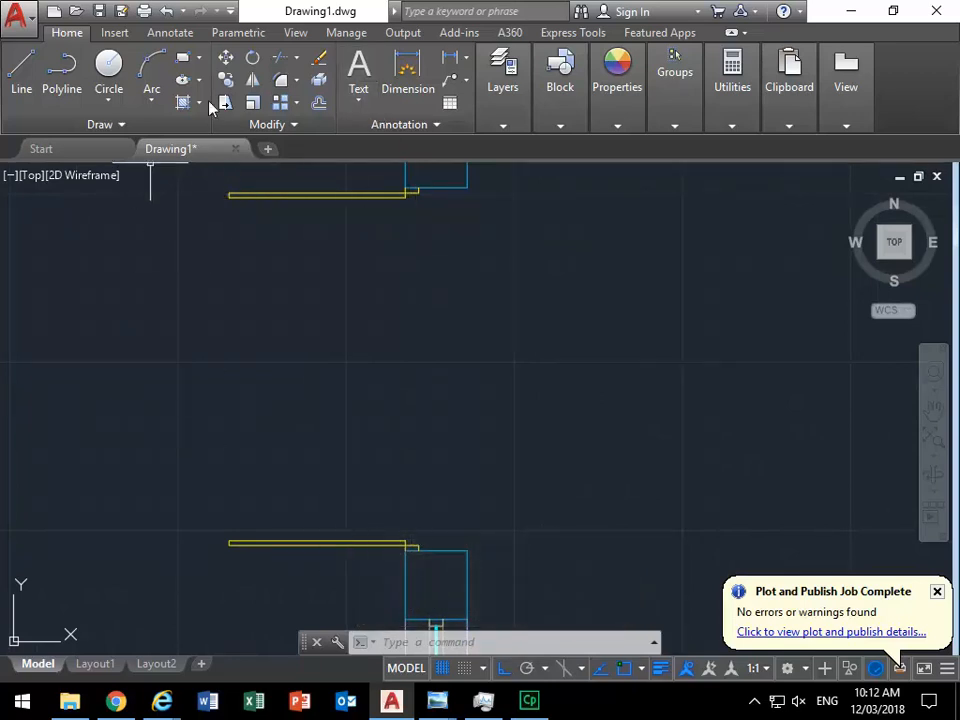
click(560, 95)
click(500, 88)
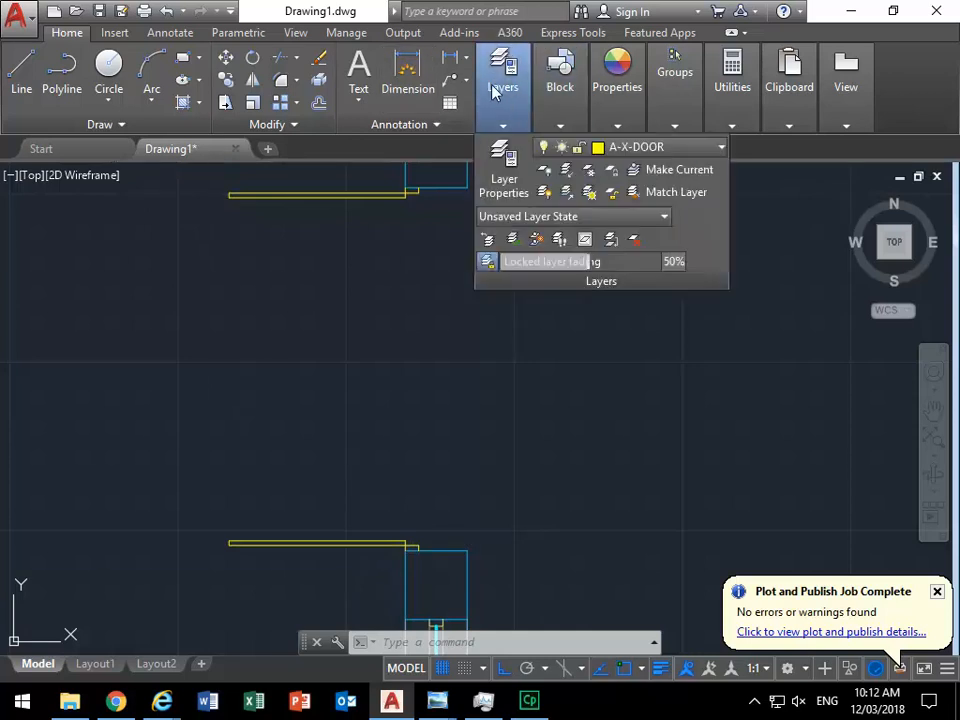
click(615, 148)
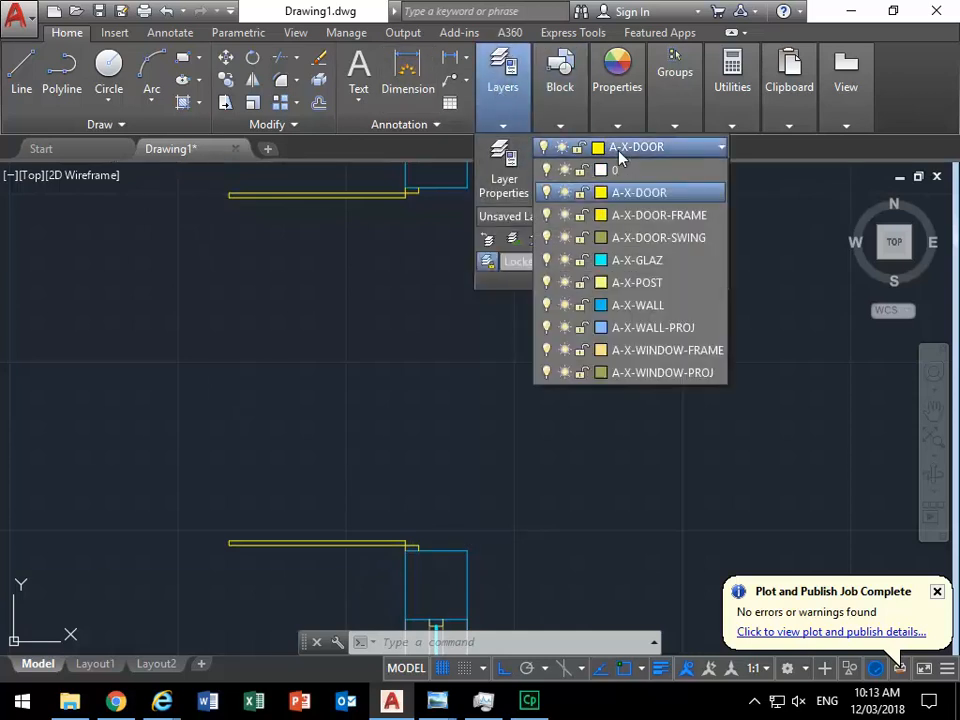
click(658, 238)
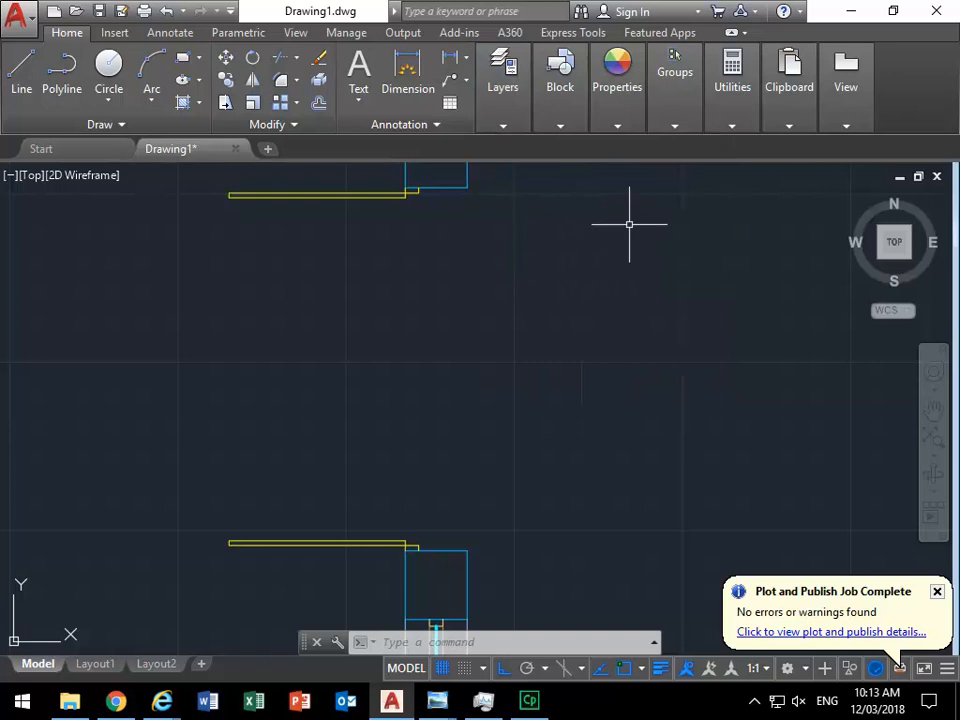
Draw the upper leaf's quarter-circle swing with a Start, Center, End arc from its free outer corner, centred on its hinge corner, ending straight below the hinge.
click(150, 98)
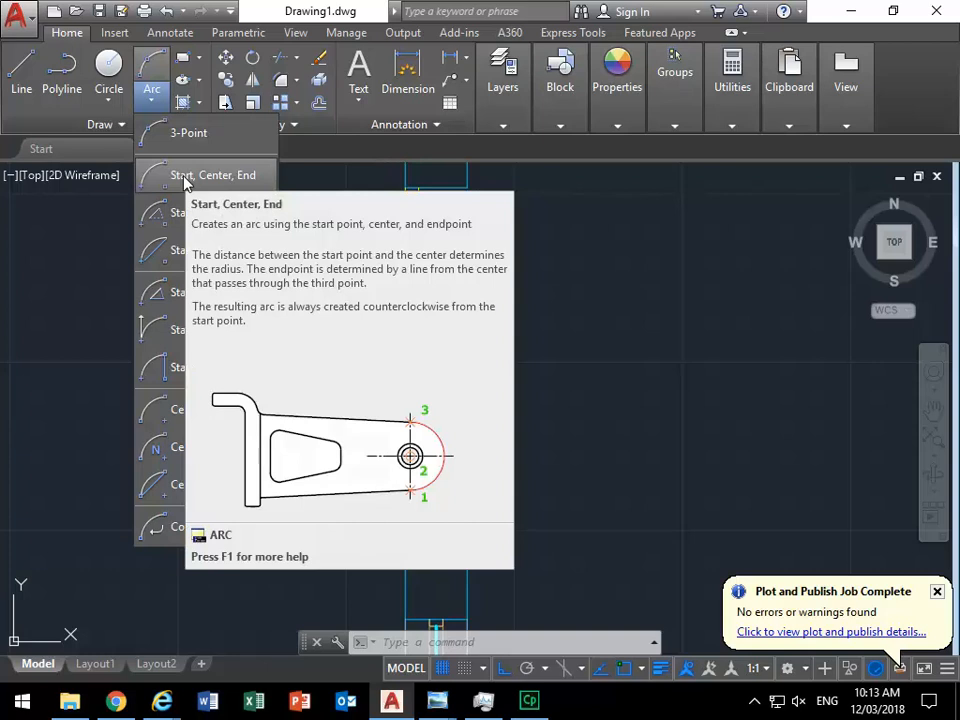
click(186, 178)
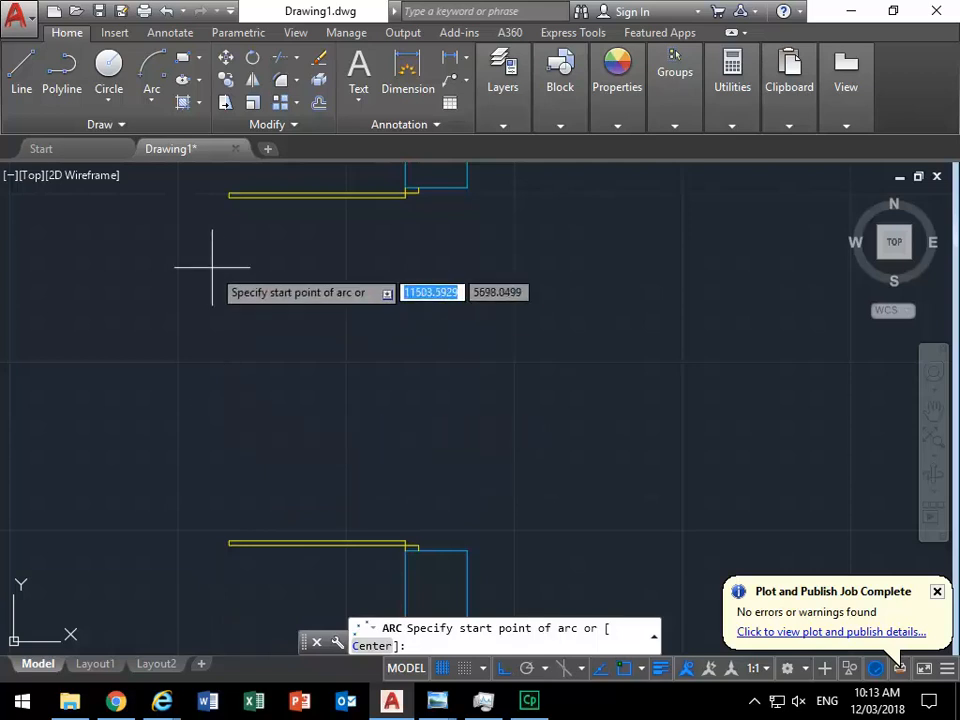
click(229, 192)
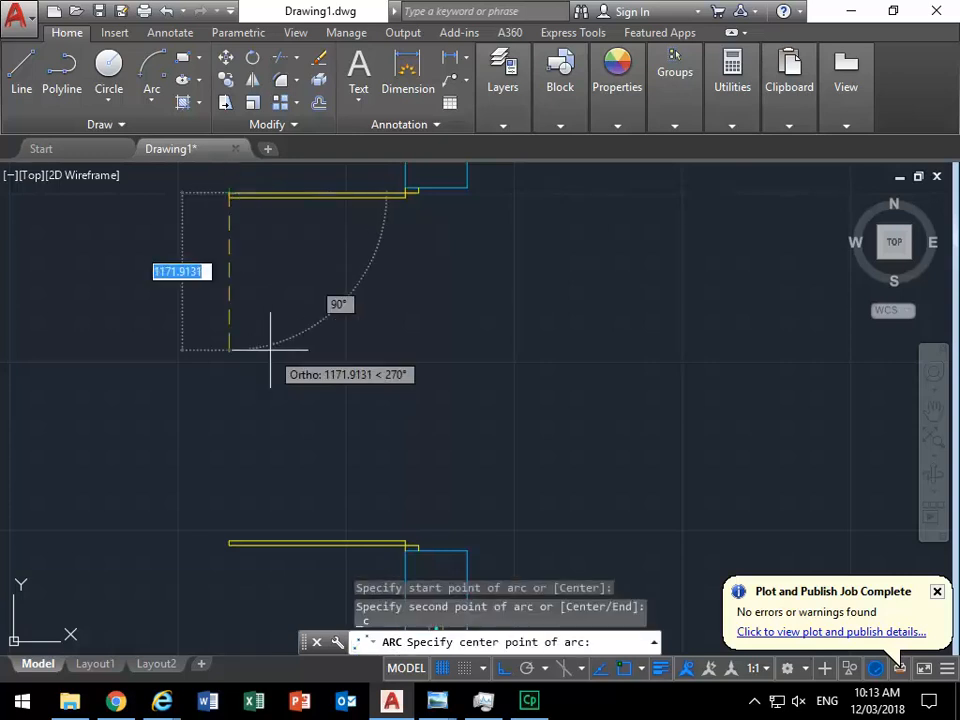
click(405, 192)
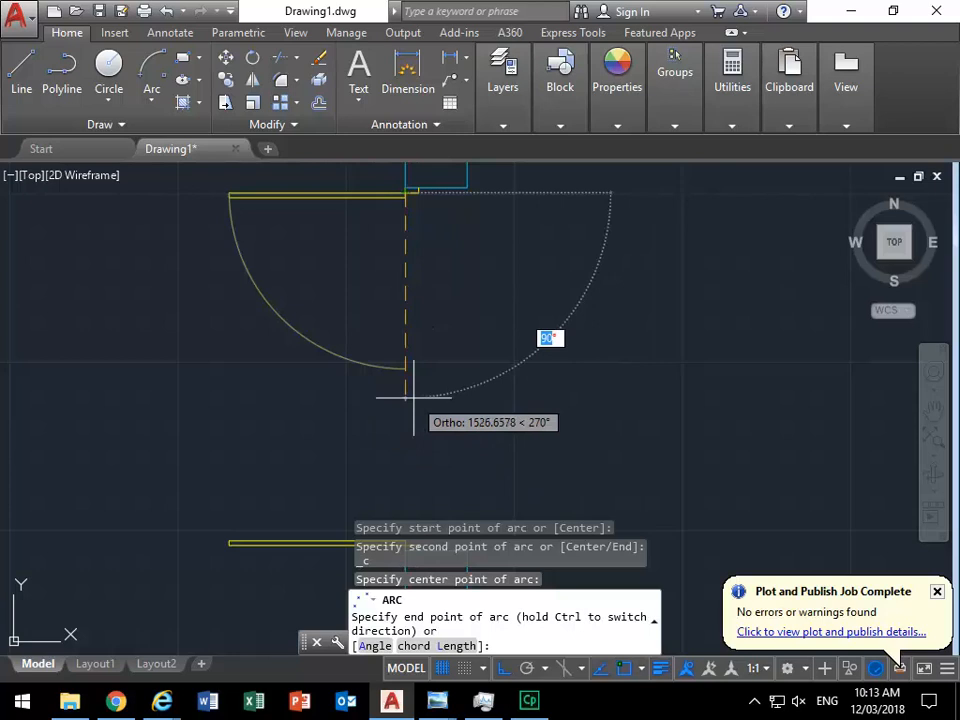
scroll(440, 200, up, 5)
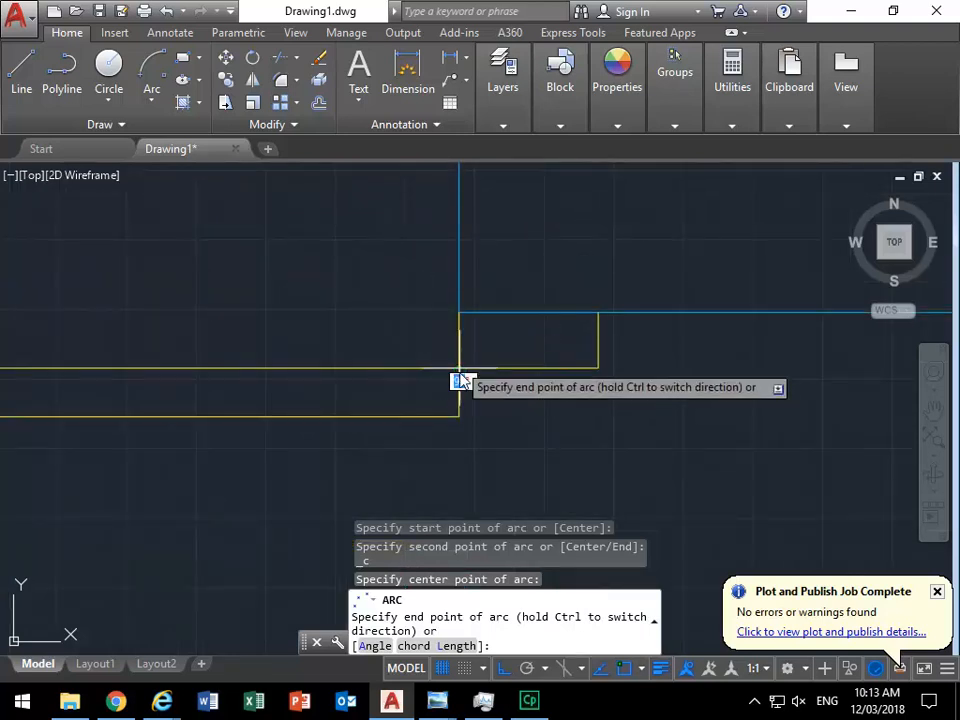
scroll(462, 182, down, 5)
middle_drag(444, 255, 380, 400)
scroll(392, 364, down, 5)
scroll(354, 386, up, 2)
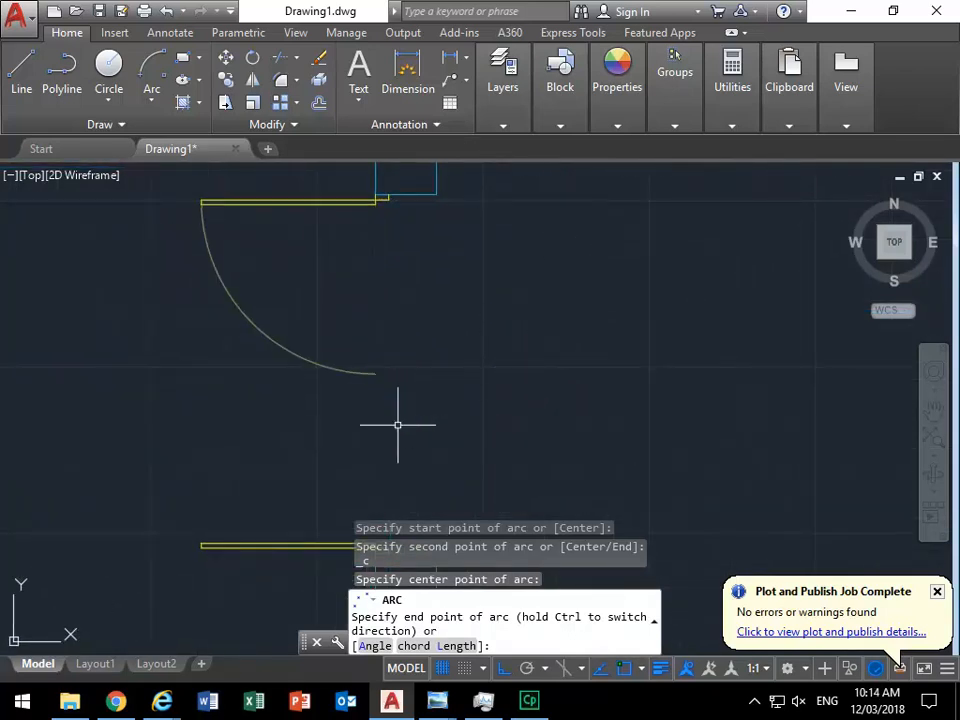
key(Escape)
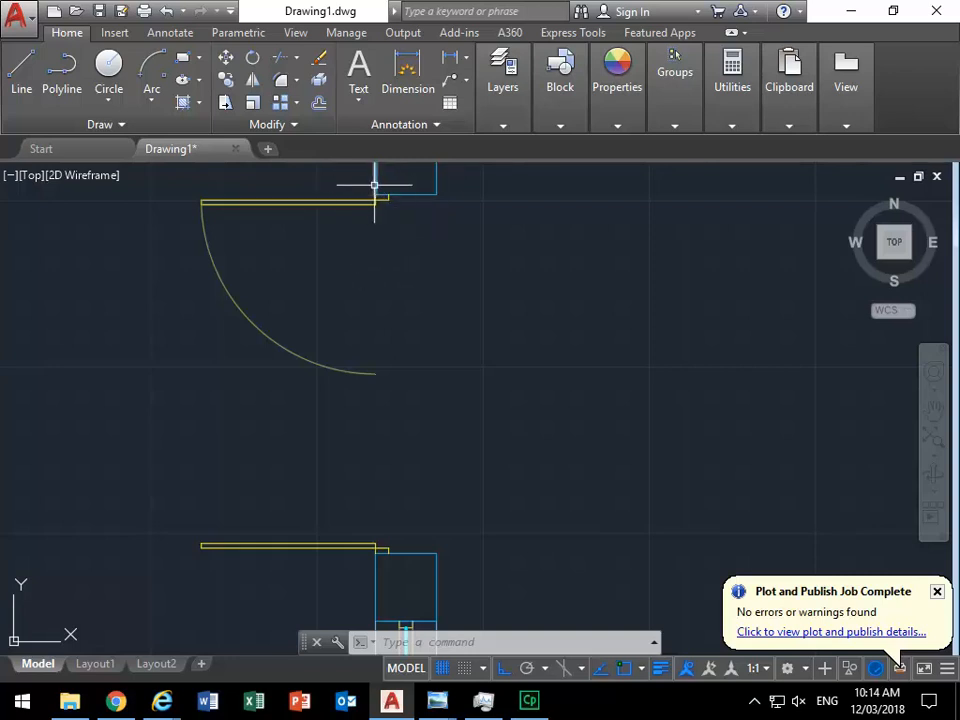
Mirror the upper swing arc about a horizontal line through its end at the middle of the opening, keeping the original.
click(386, 324)
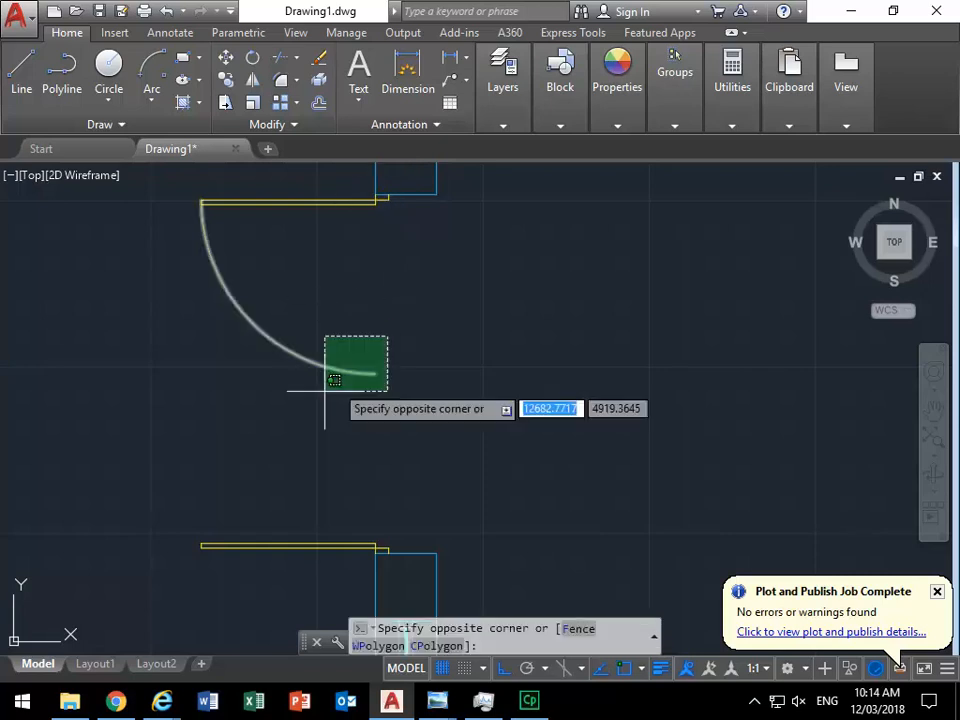
click(295, 411)
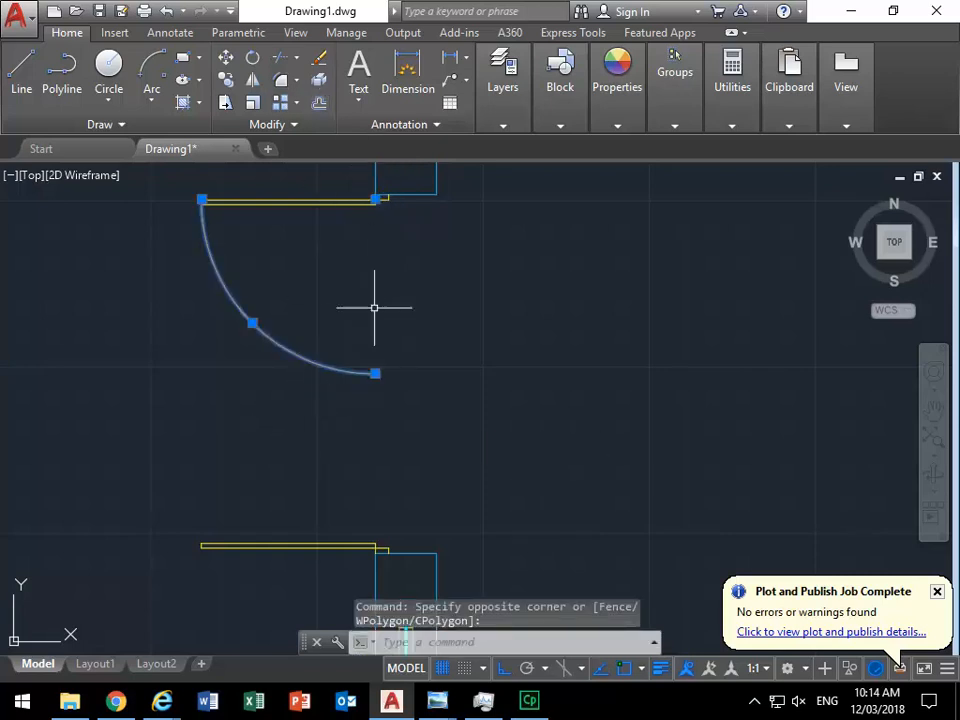
click(253, 80)
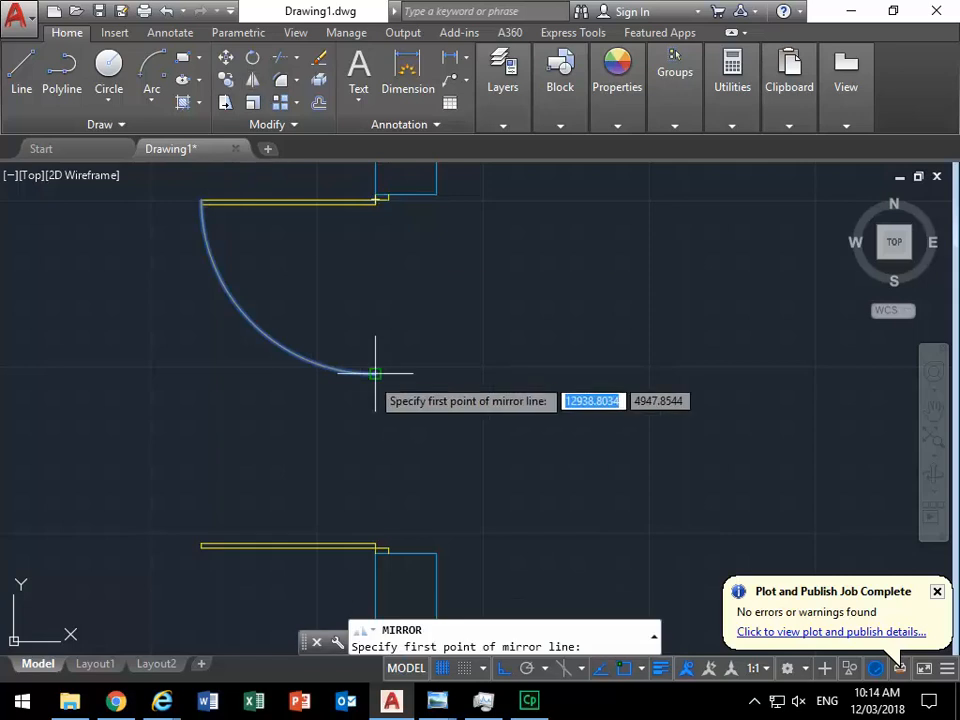
click(375, 373)
click(175, 346)
key(Return)
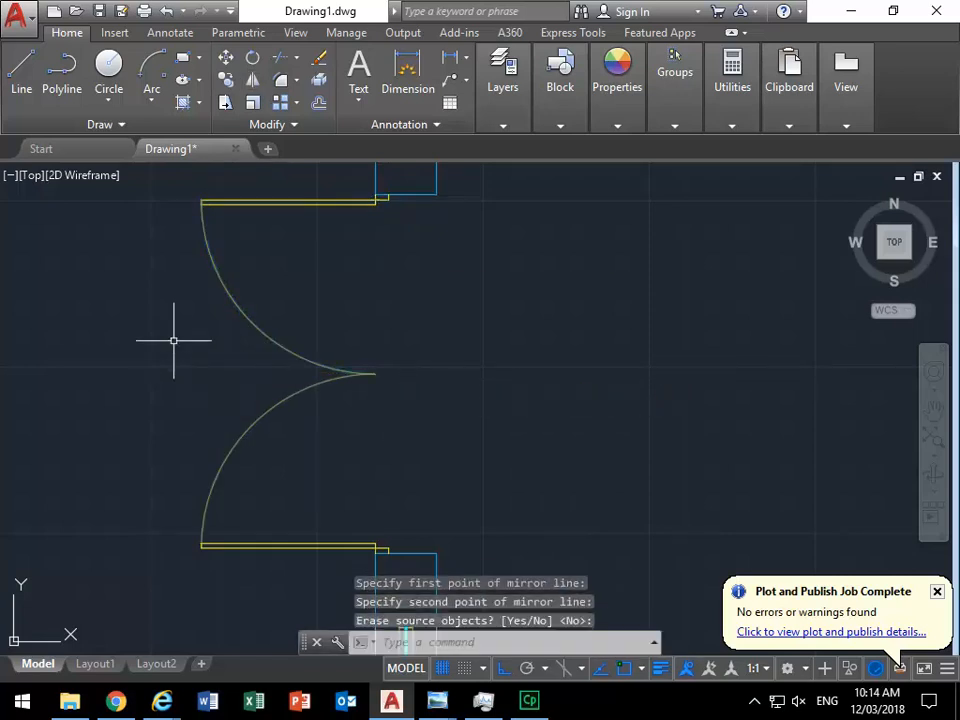
Start a block definition from both door leaves, frames and swing arcs, and name it DOUBLE-DOOR.
click(154, 176)
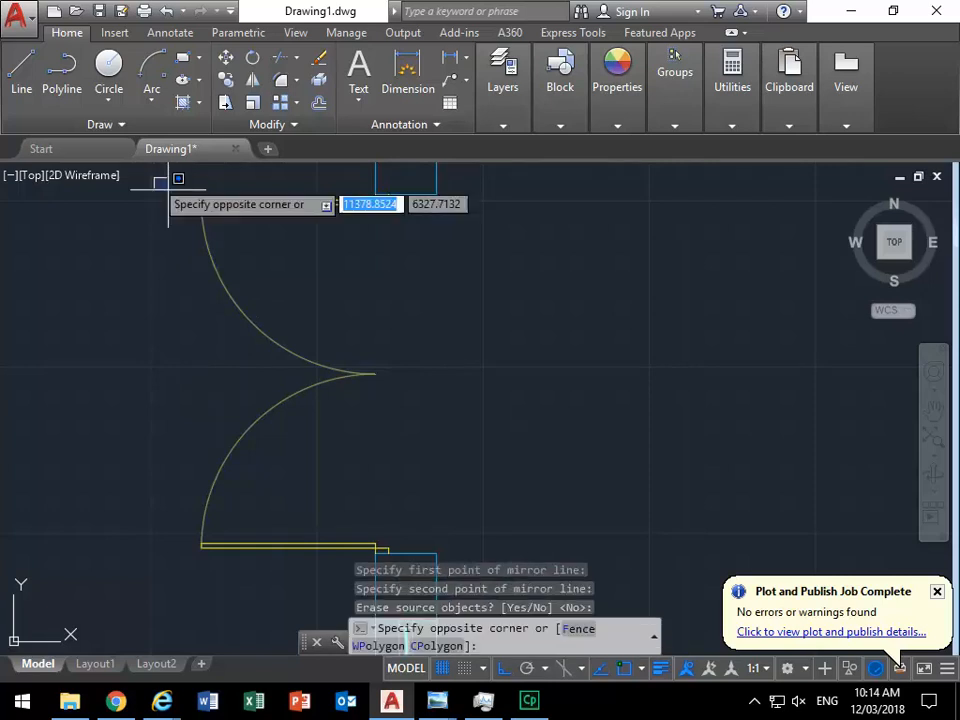
click(418, 549)
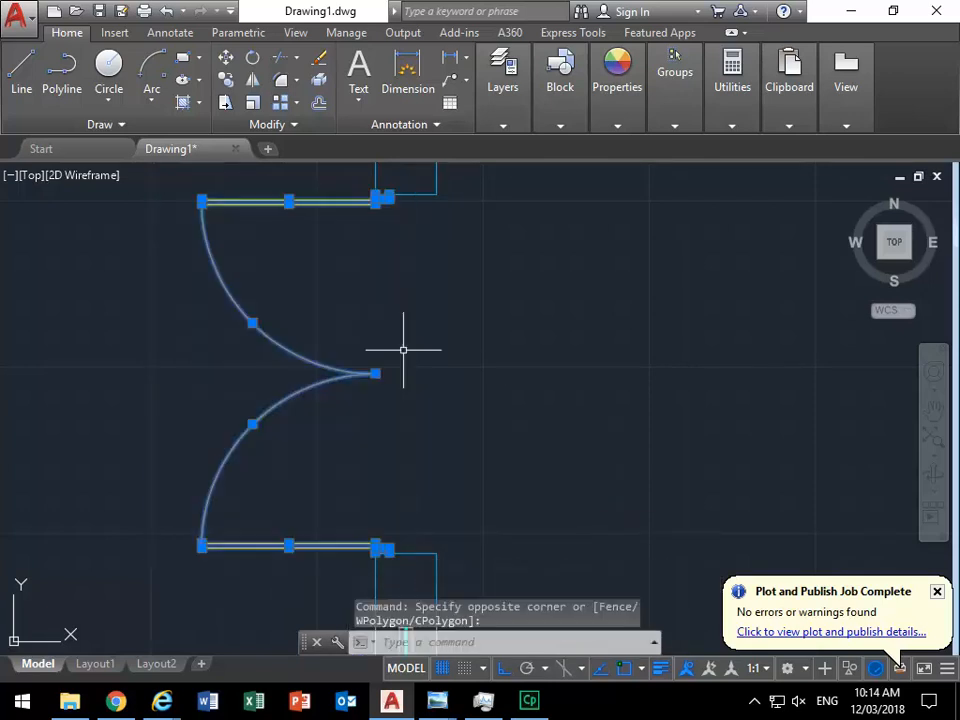
text(b)
key(Return)
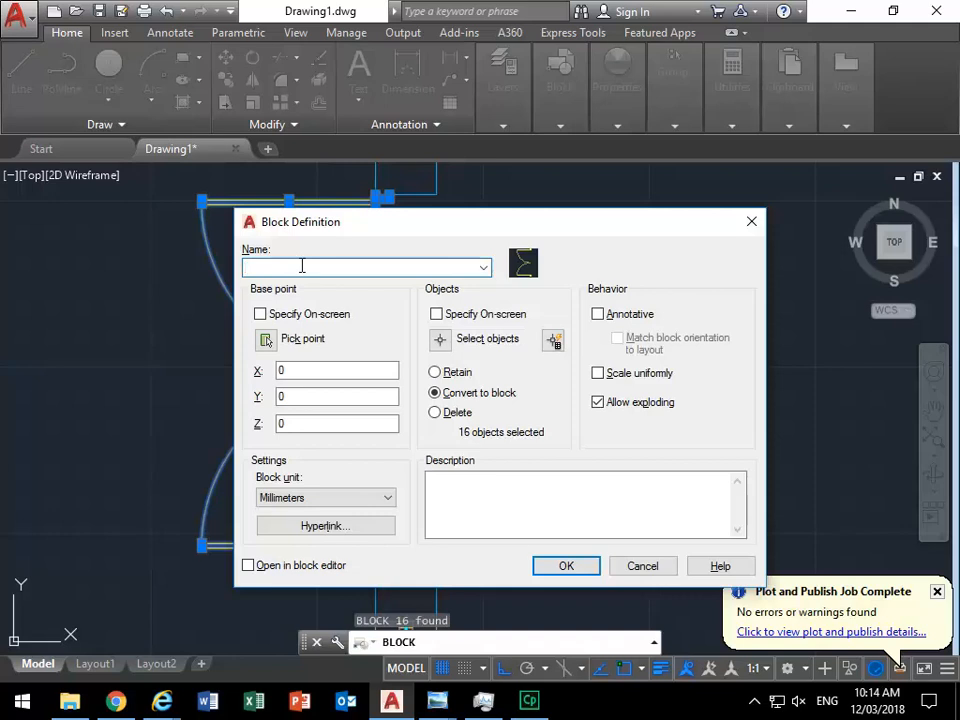
text(dDou)
key(BackSpace)
key(BackSpace)
text(OUB)
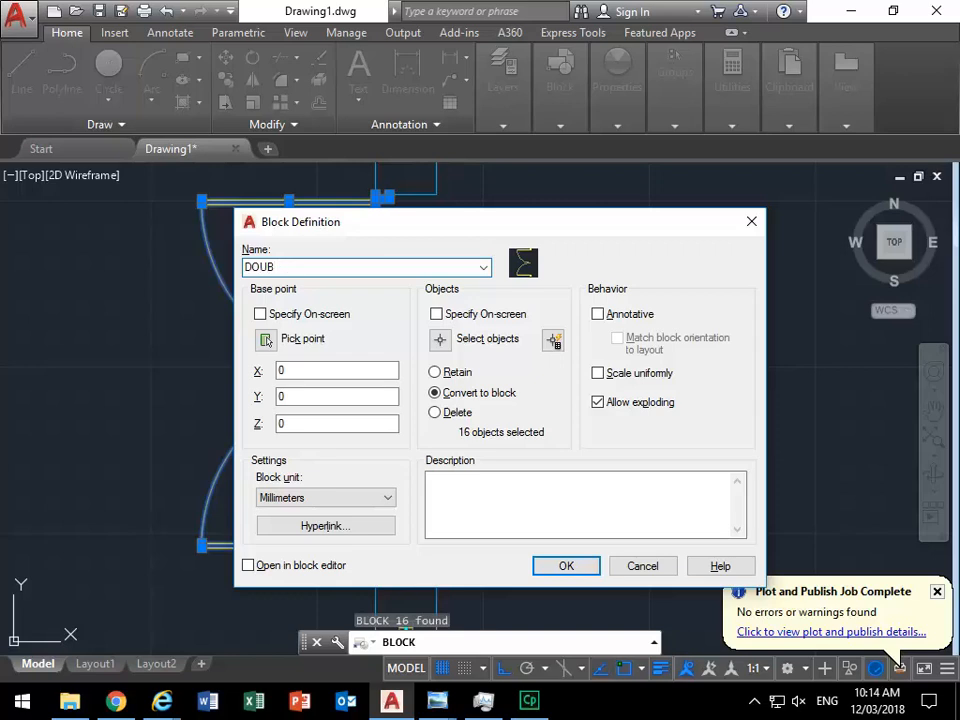
text(LE-DOOR)
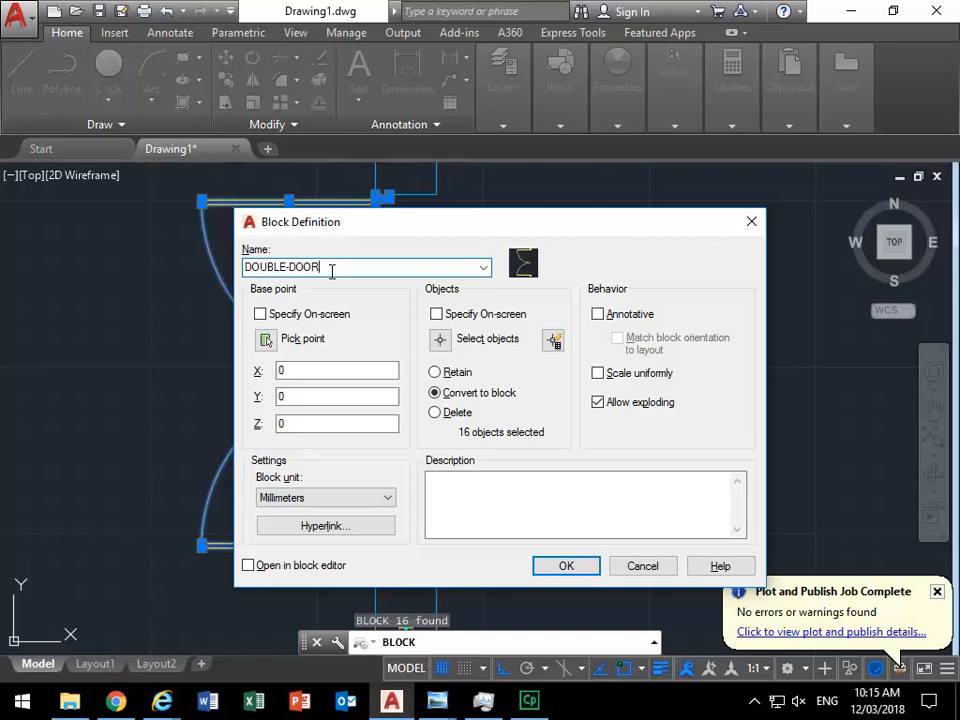
Set the block's base point at the outer corner where the lower frame meets the wall column, create the block, and select it once as a check.
click(266, 340)
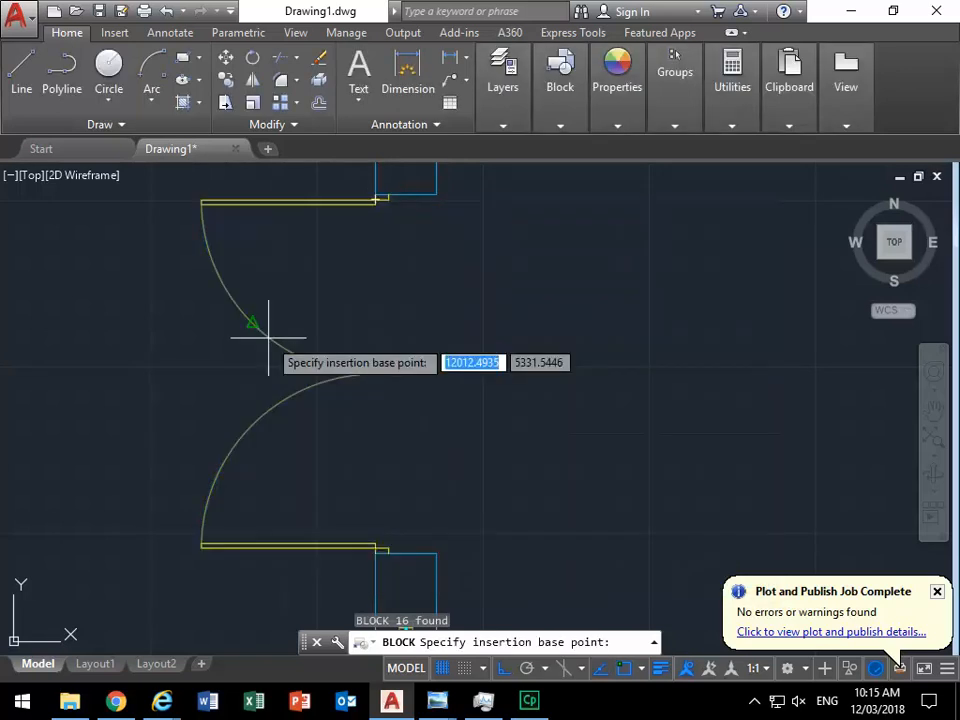
click(375, 551)
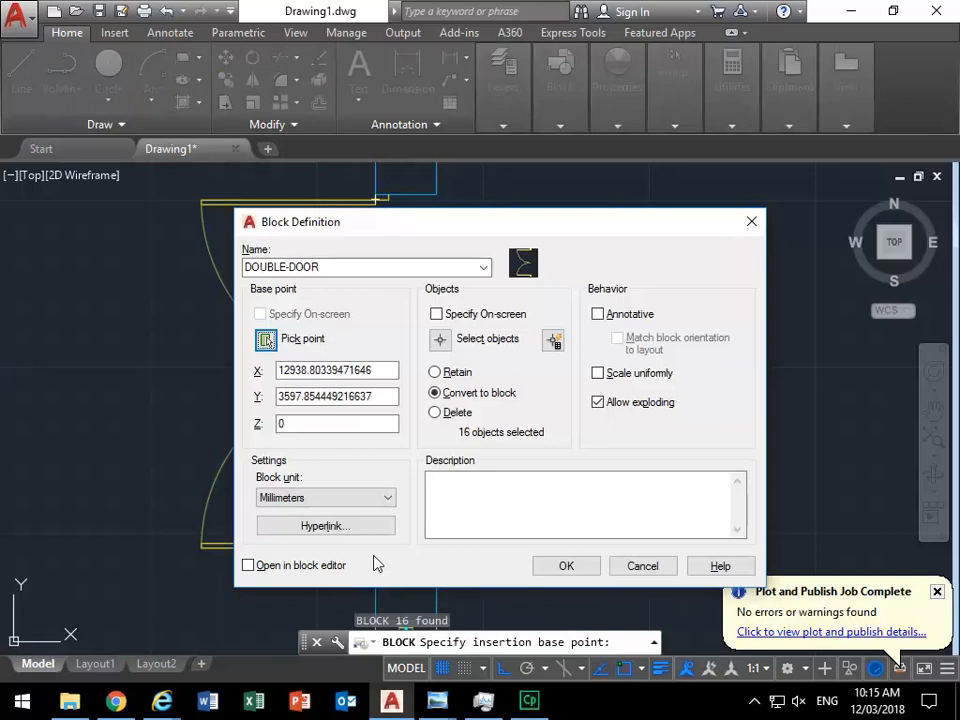
click(563, 566)
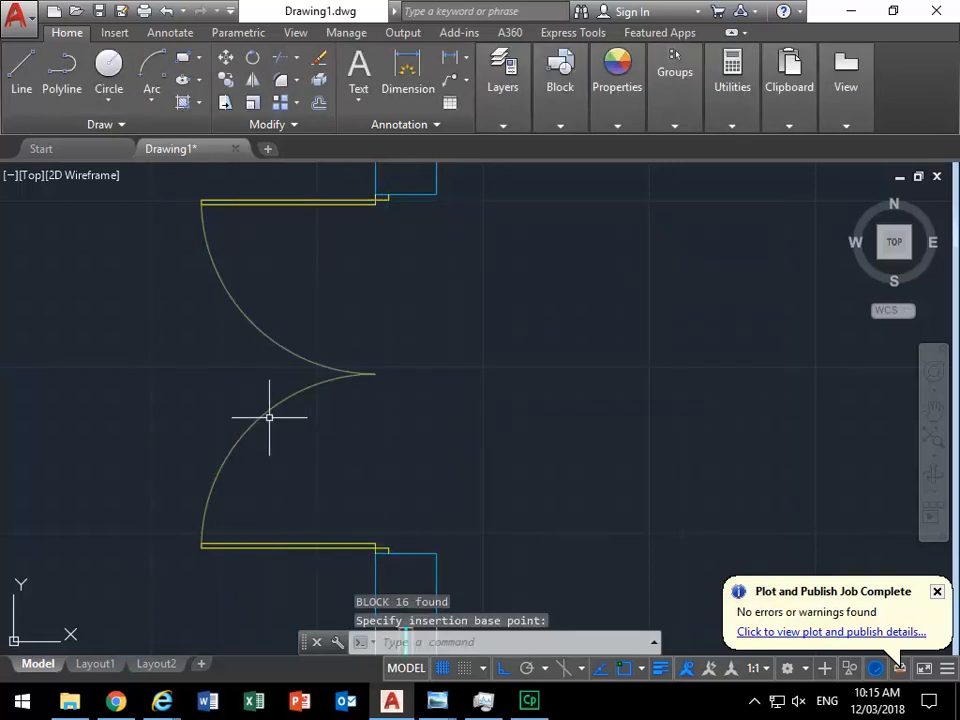
click(267, 413)
scroll(258, 395, down, 2)
middle_drag(225, 377, 251, 375)
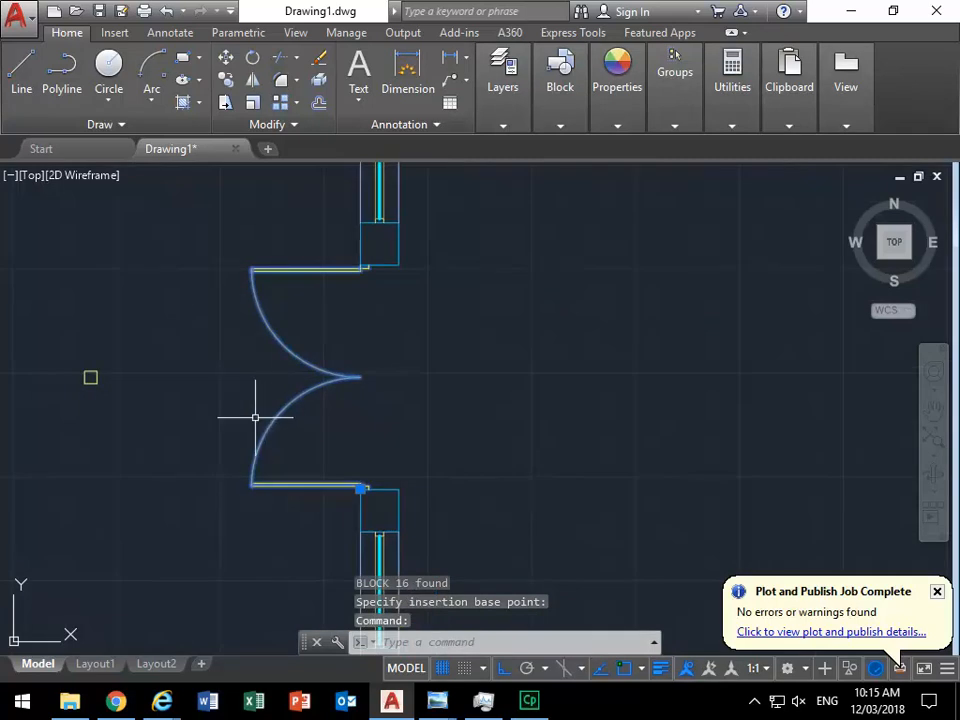
key(Escape)
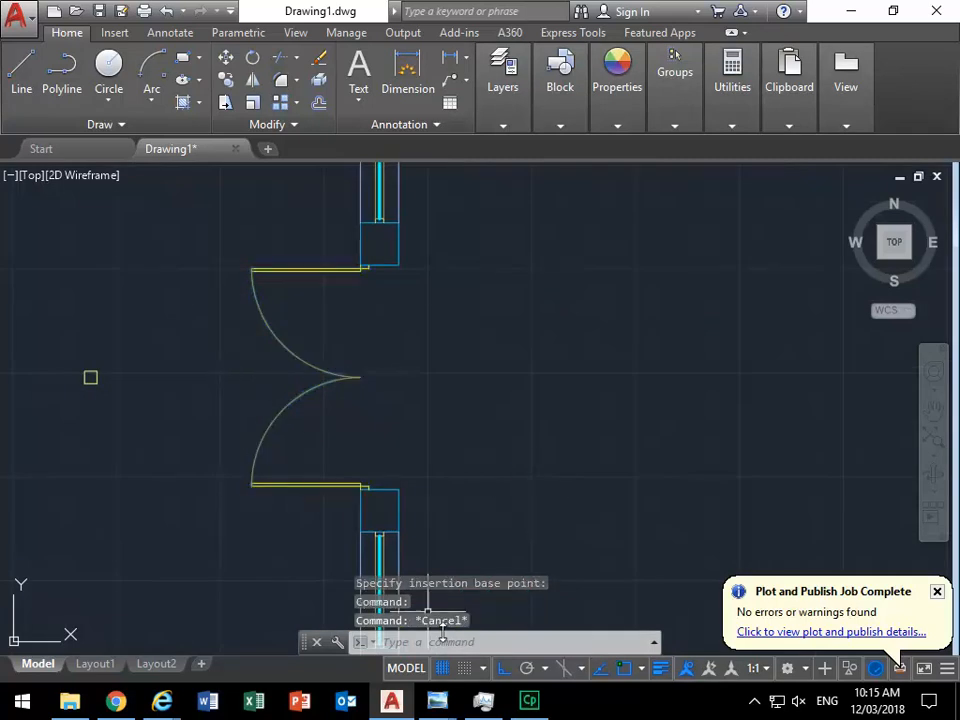